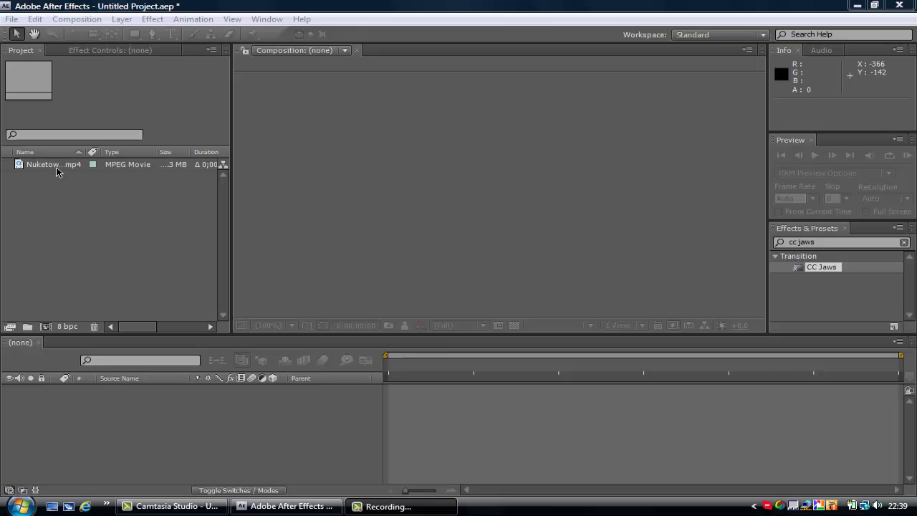
Step: Build the Nuketown Triple comp from the footage, scale the clip up slightly, and apply the Clean preset
left_click_drag(43, 327, 44, 326)
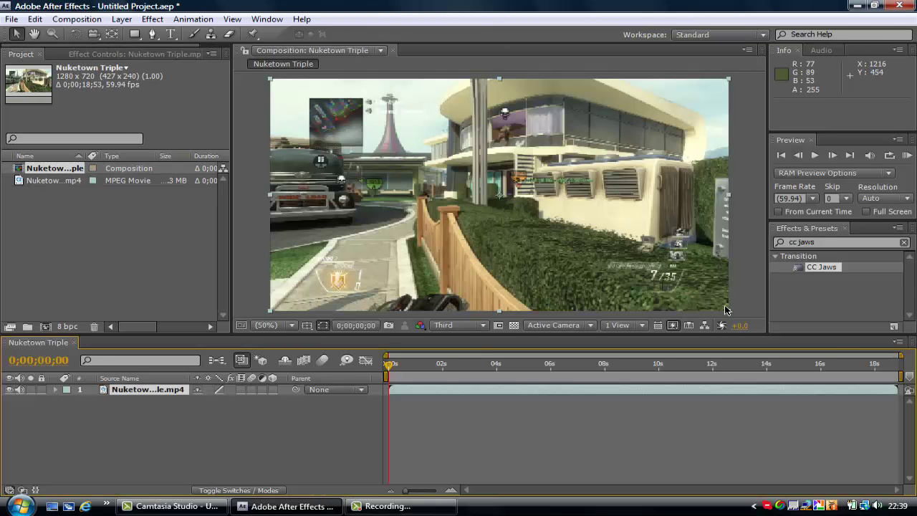
left_click_drag(730, 316, 734, 316)
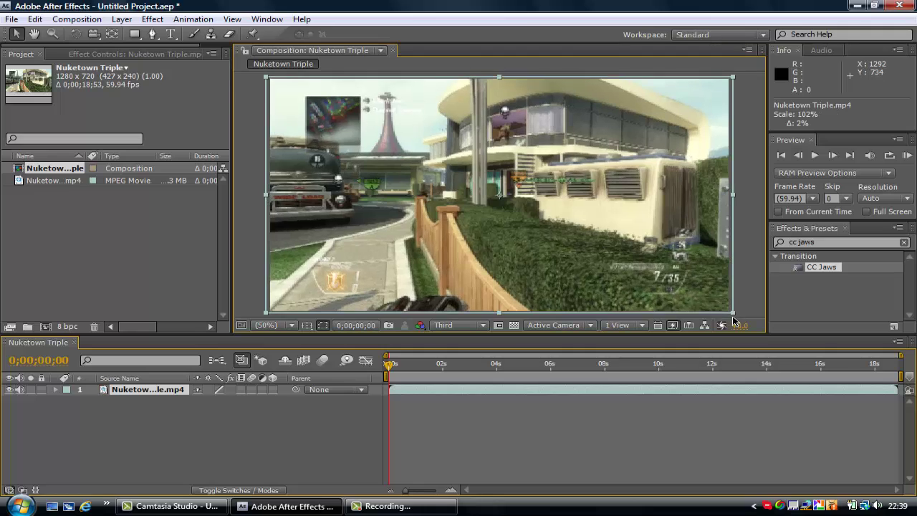
double_click(863, 244)
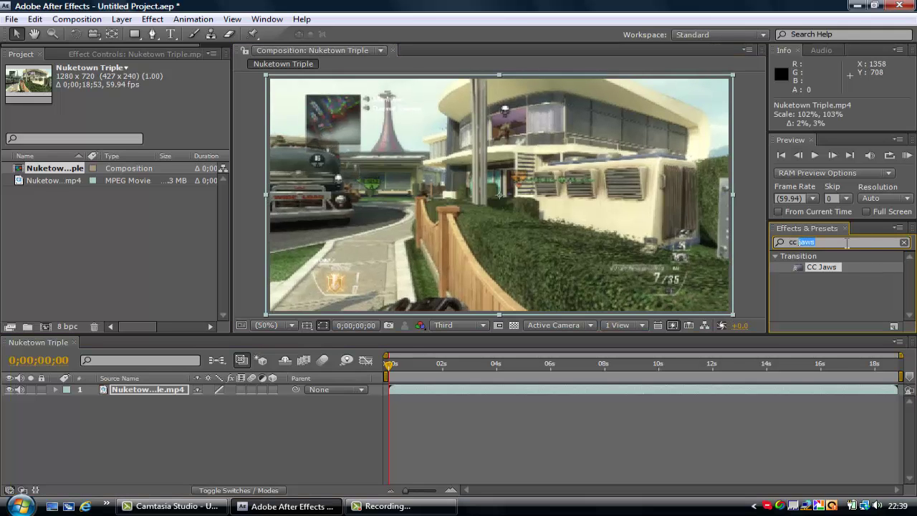
key("BackSpace")
key("BackSpace")
key("BackSpace")
type("clean")
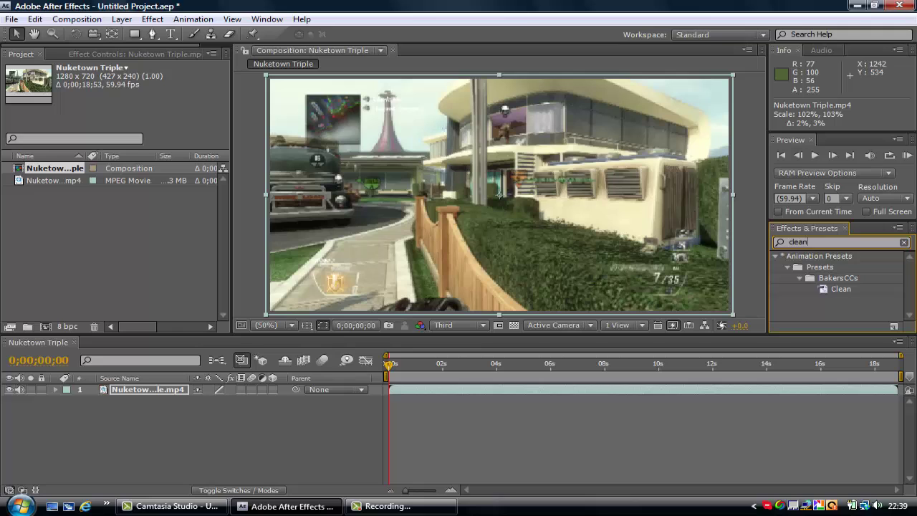
left_click(851, 289)
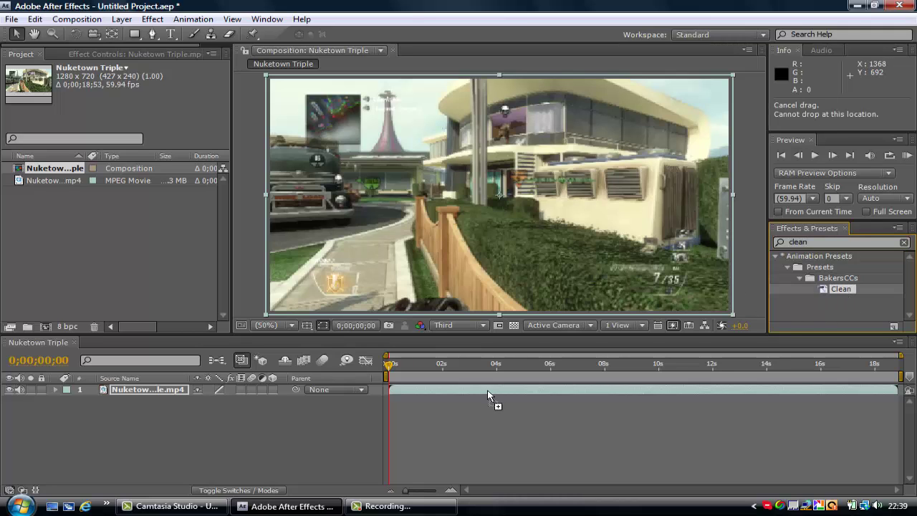
left_click_drag(852, 289, 487, 390)
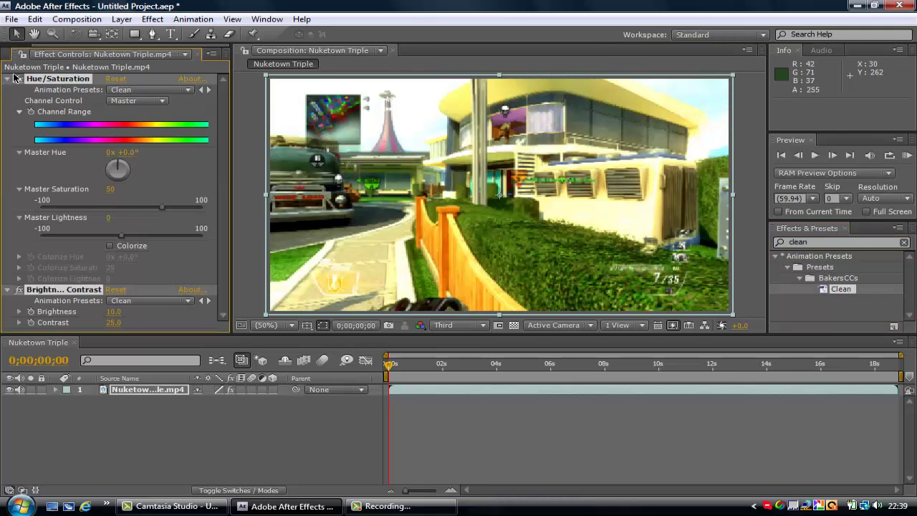
left_click(7, 79)
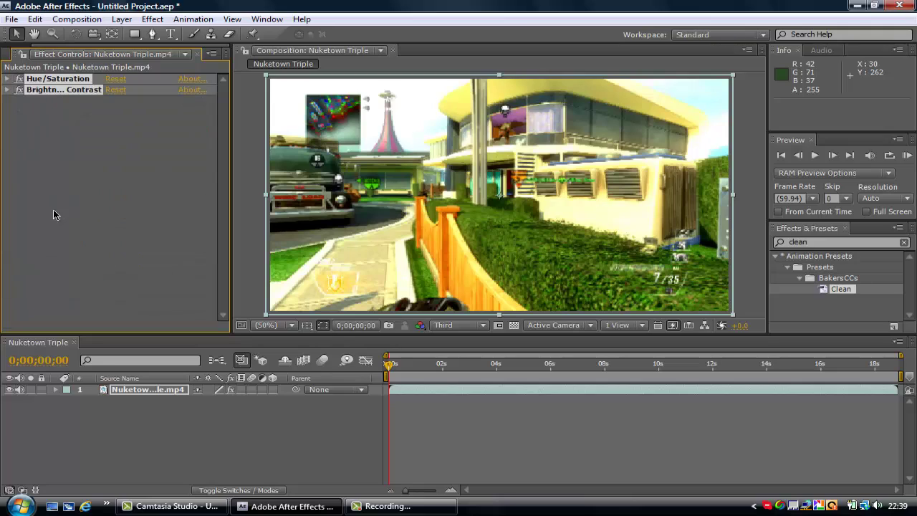
left_click(53, 209)
Step: Add a comp-sized black solid, Black Solid 1, above the gameplay clip
right_click(120, 416)
mouse_move(222, 370)
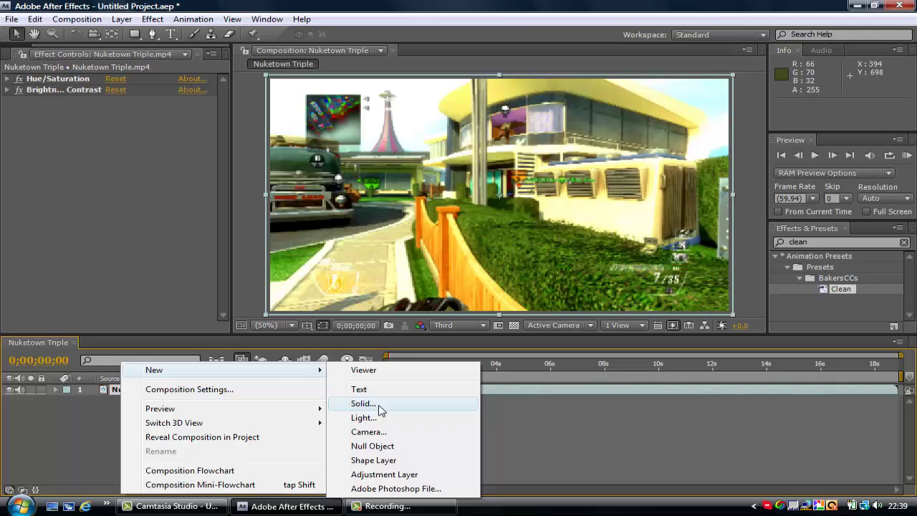
left_click(381, 407)
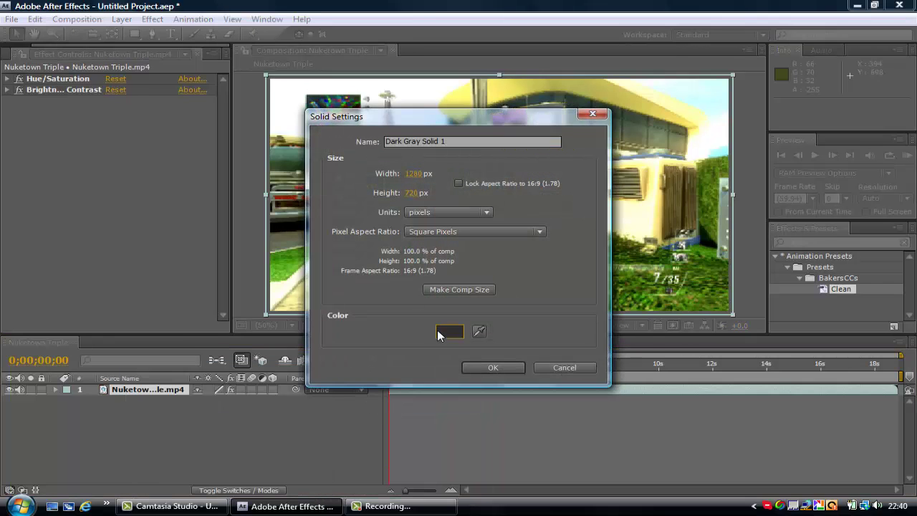
left_click(451, 328)
left_click(391, 284)
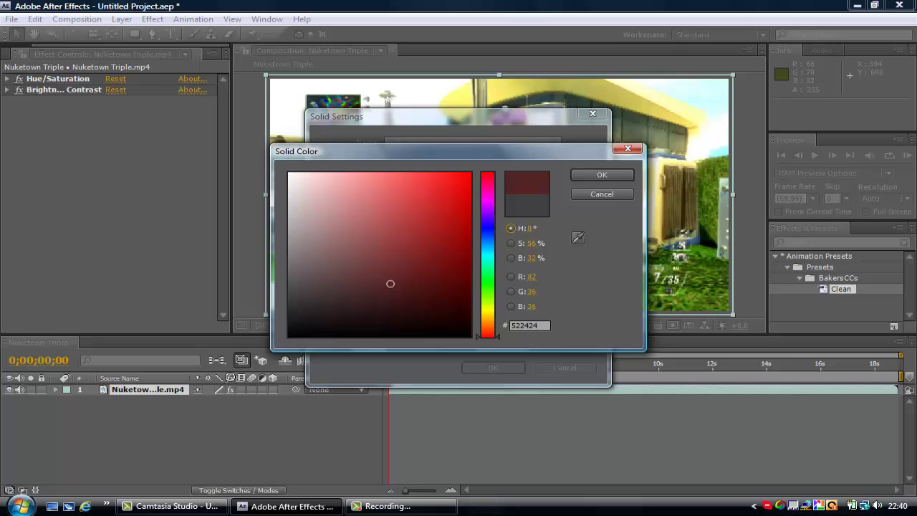
left_click(602, 175)
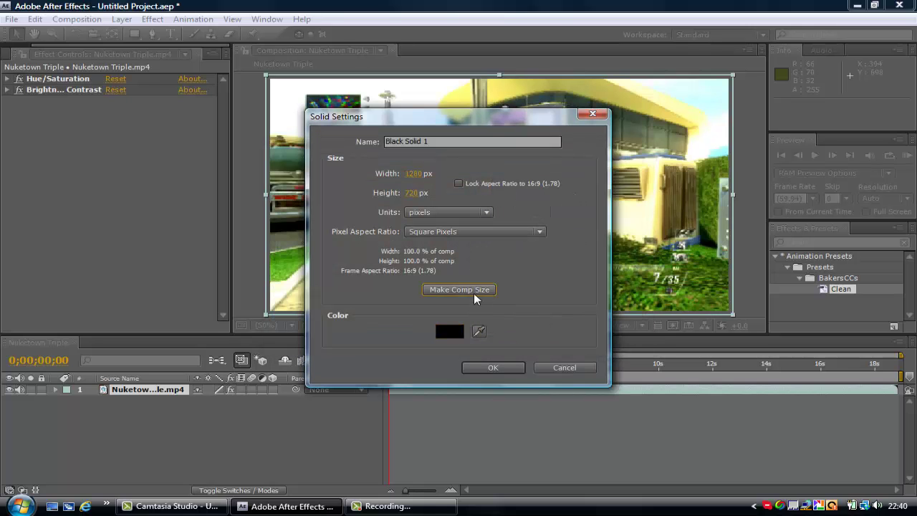
left_click(504, 371)
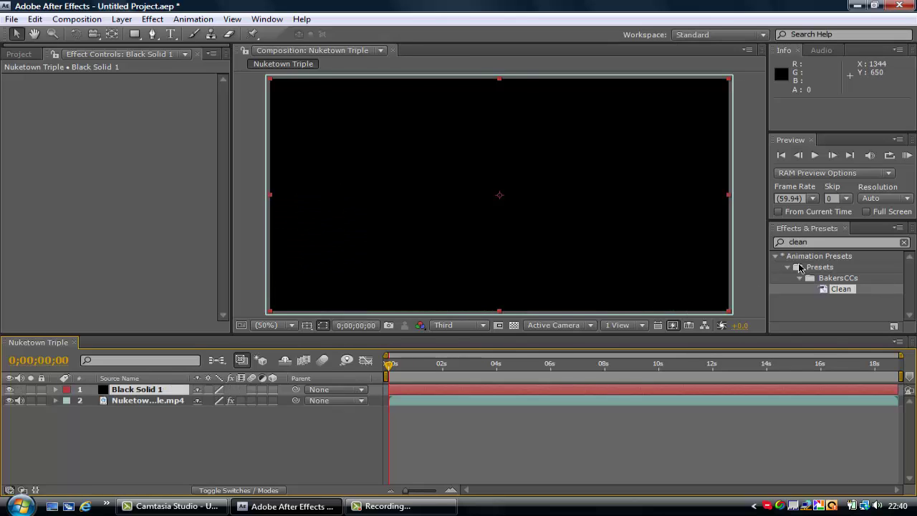
Step: Apply CC Jaws to Black Solid 1 with Completion 90% and Height 0%
left_click(814, 243)
left_click(815, 243)
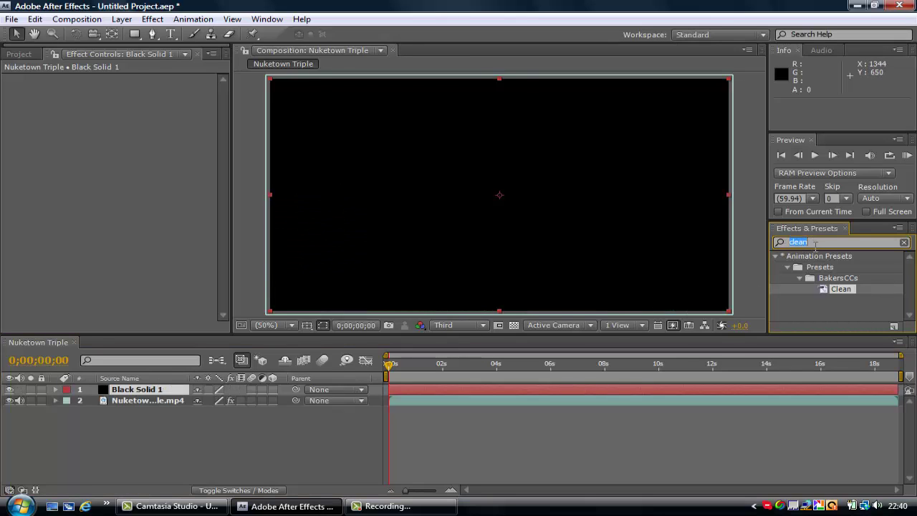
type("cc")
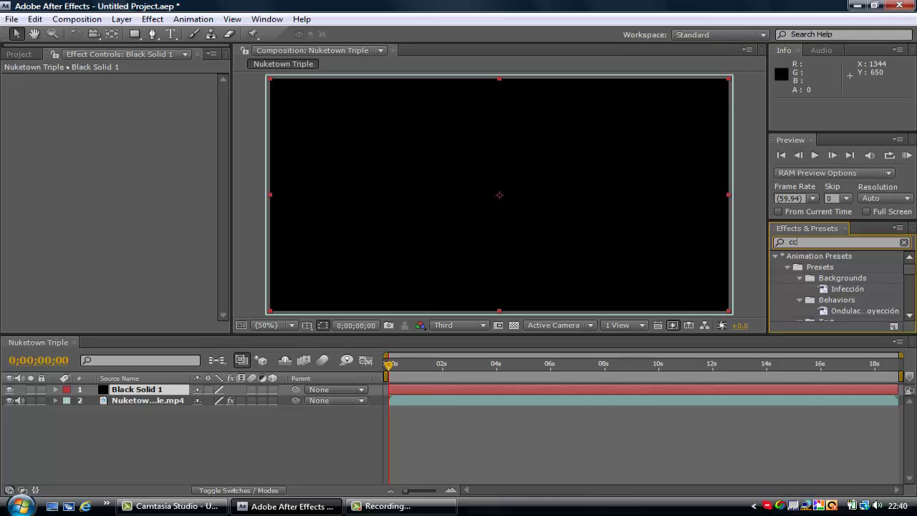
type(" j")
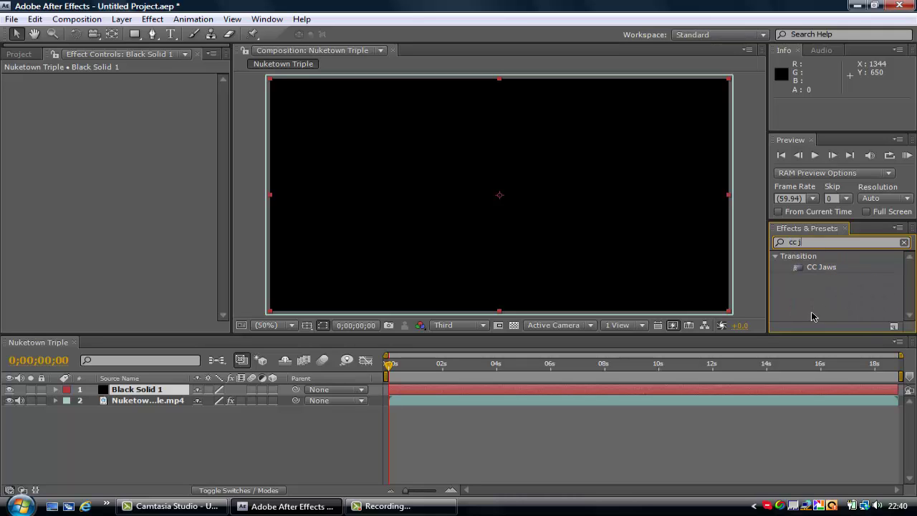
mouse_move(817, 268)
left_mouse_down()
mouse_move(160, 371)
mouse_move(145, 392)
left_mouse_up()
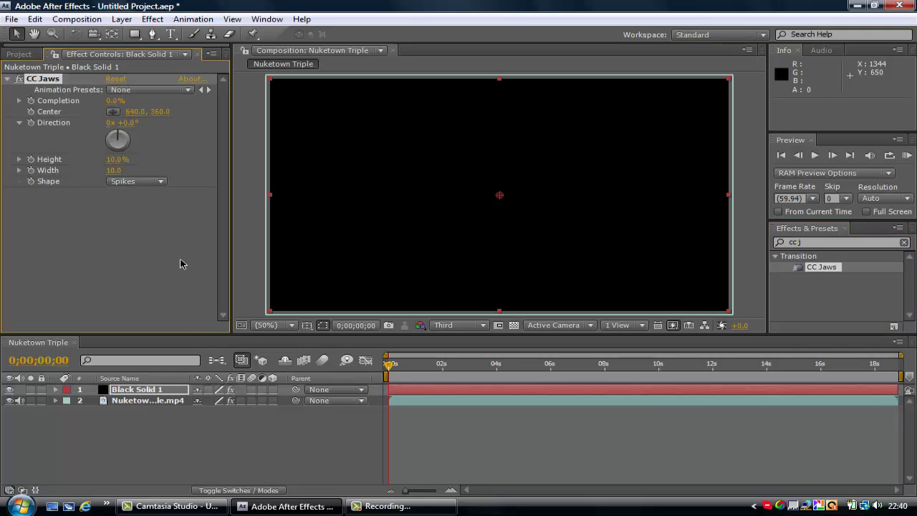
left_click(113, 102)
type("90")
key("Return")
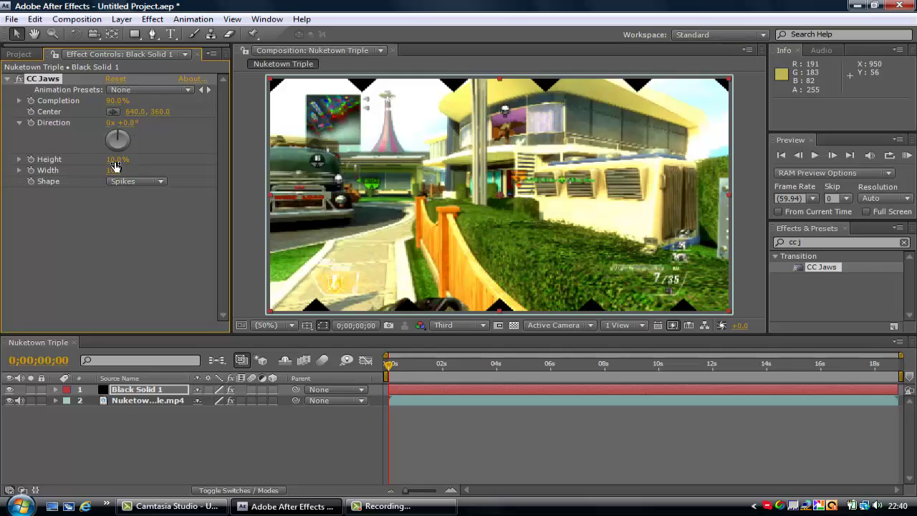
left_click_drag(116, 159, 79, 160)
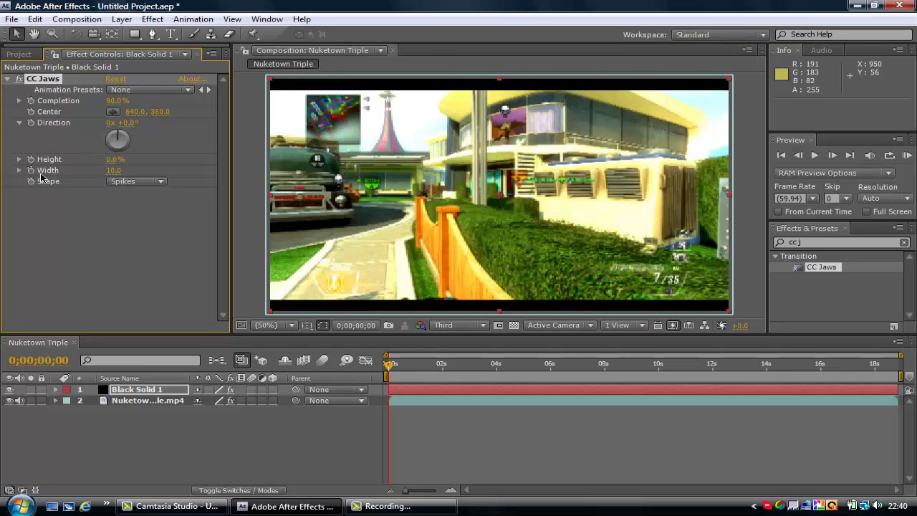
Step: Deselect the layers and scrub the time ruler through the 7–15 second range
left_click(243, 215)
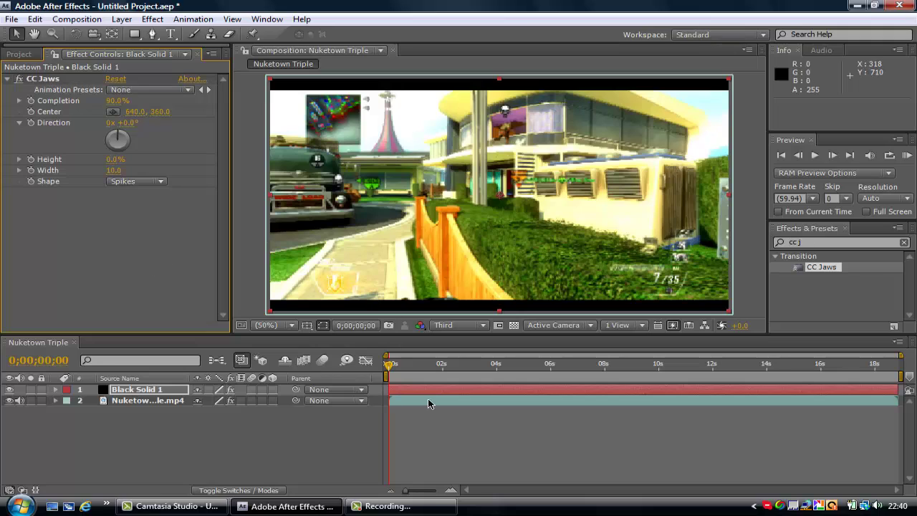
left_click(495, 466)
left_click(389, 368)
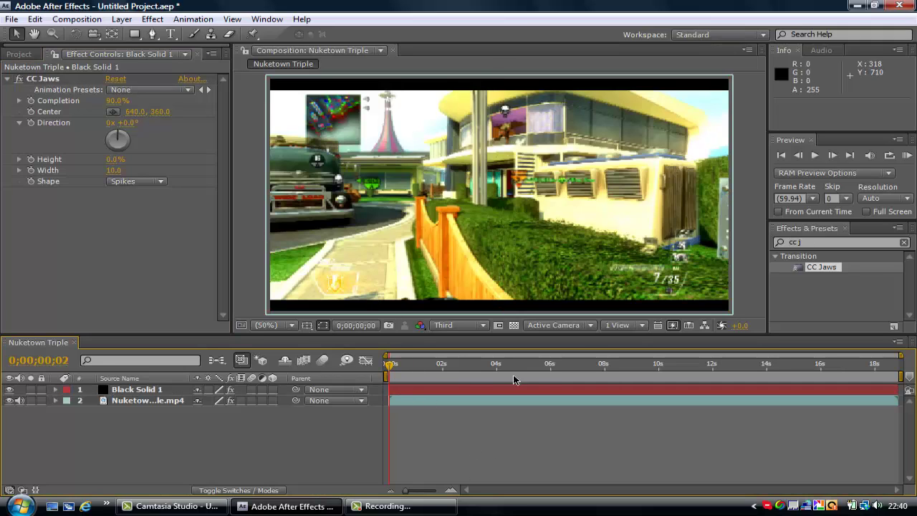
left_click(600, 372)
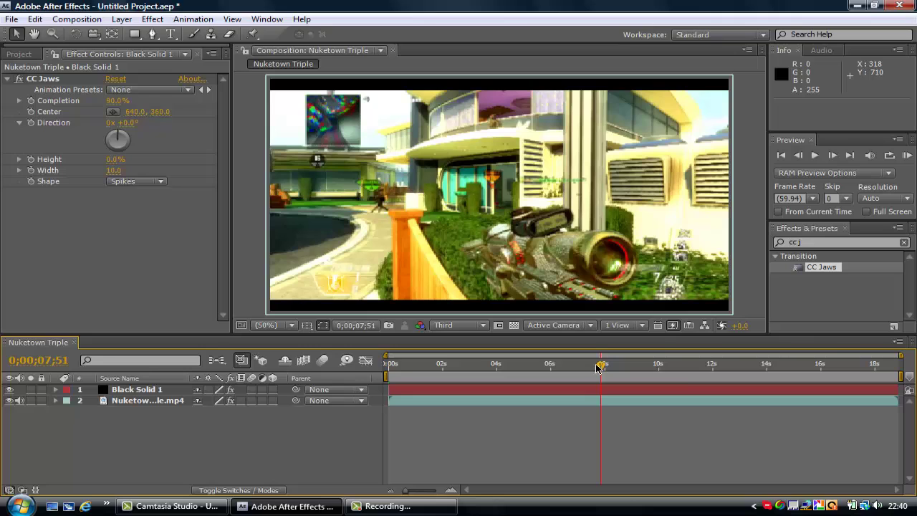
left_click_drag(602, 368, 790, 374)
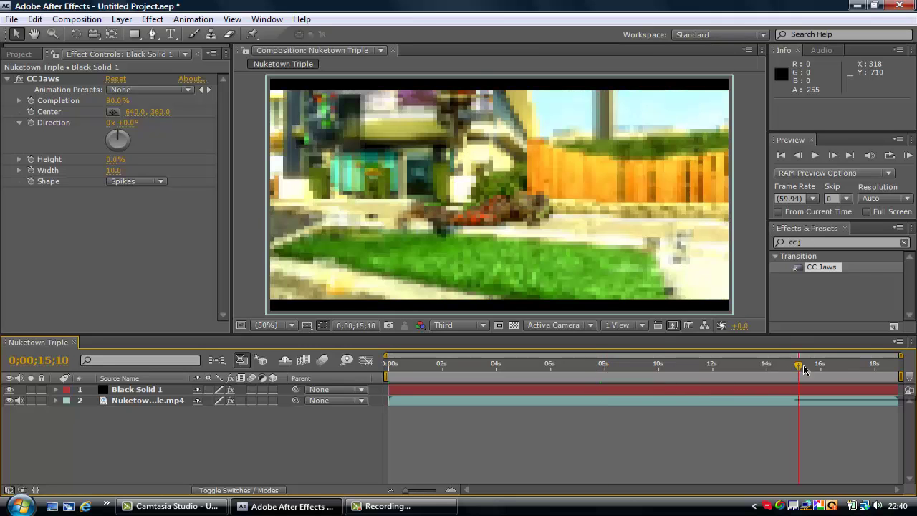
left_click(778, 367)
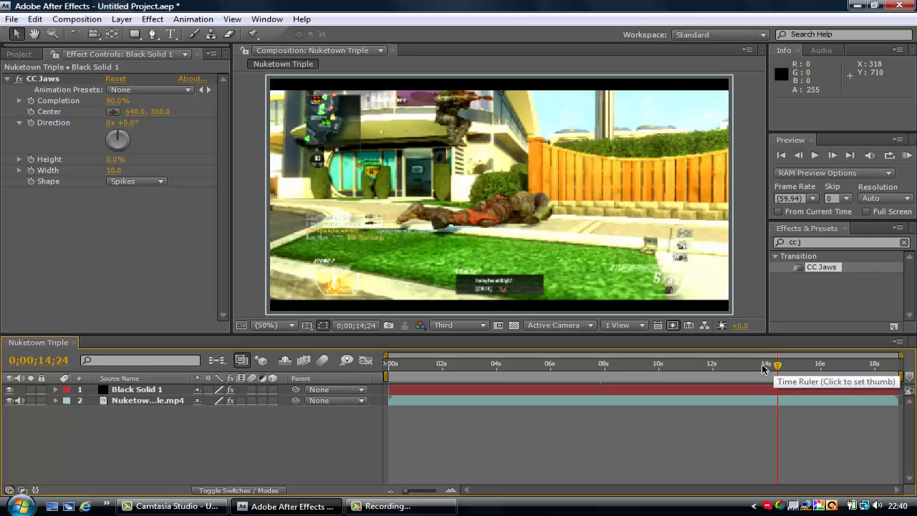
left_click(767, 367)
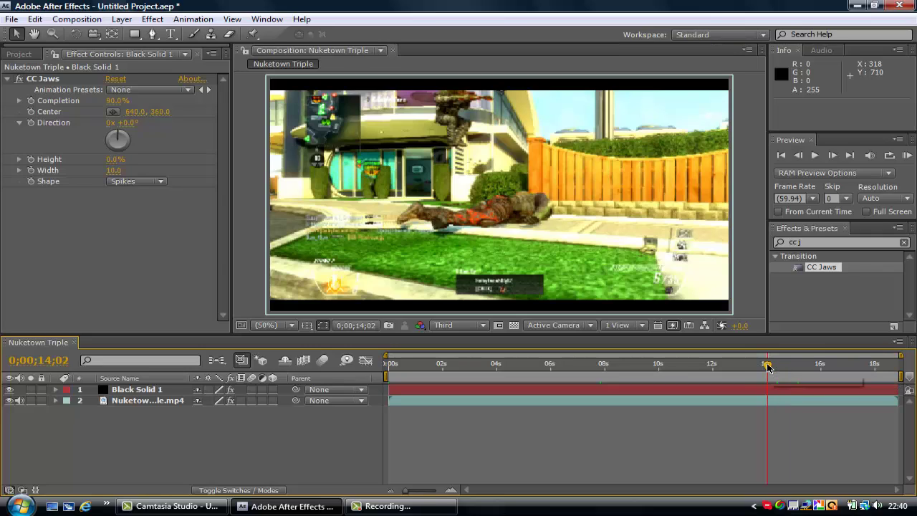
left_click_drag(766, 367, 717, 367)
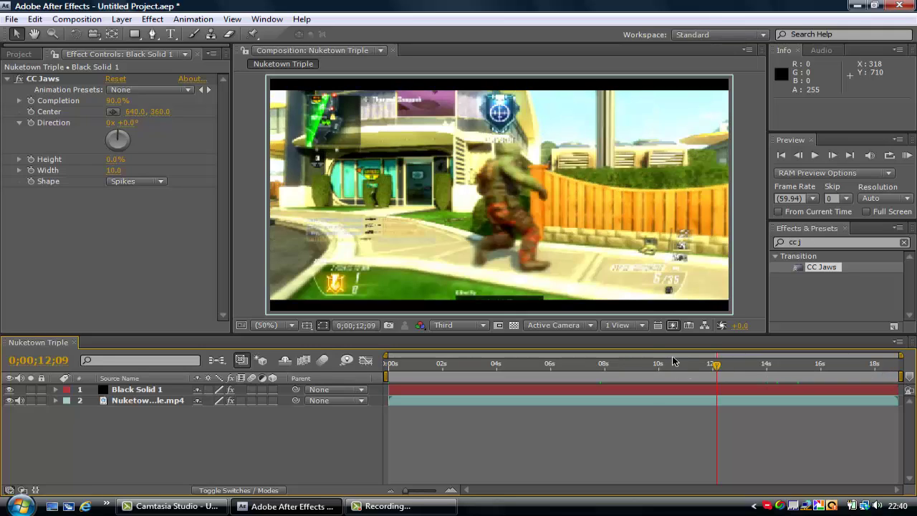
Step: Fine-tune the playhead frame by frame to 0;00;10;45 on the sniper-scope shot
left_click(652, 364)
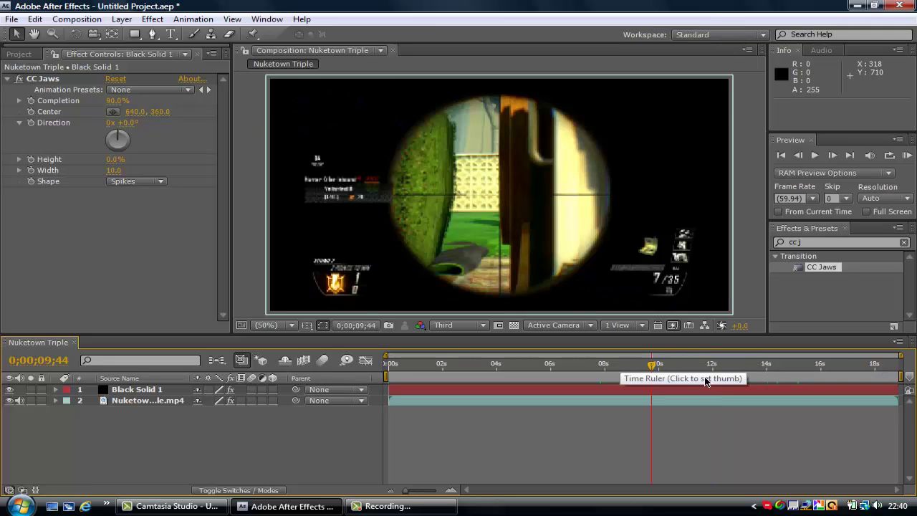
left_click(654, 366)
left_click(670, 368)
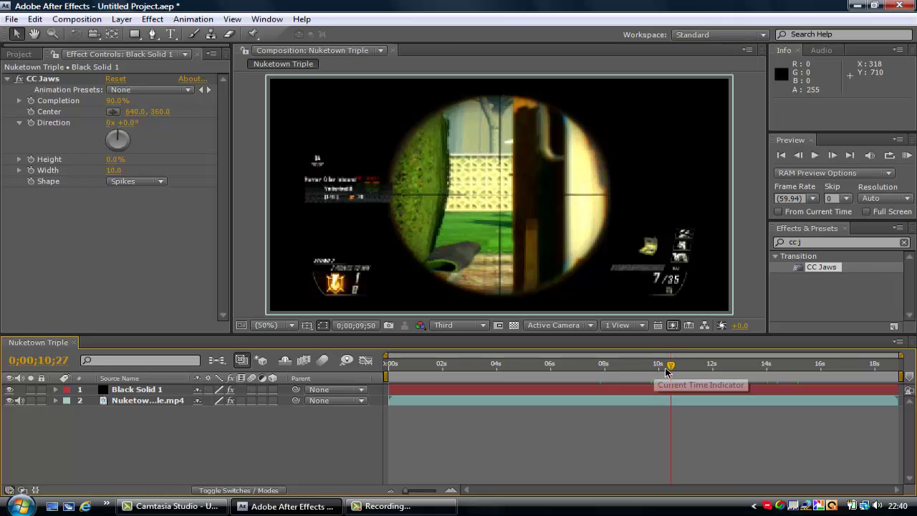
left_click(671, 369)
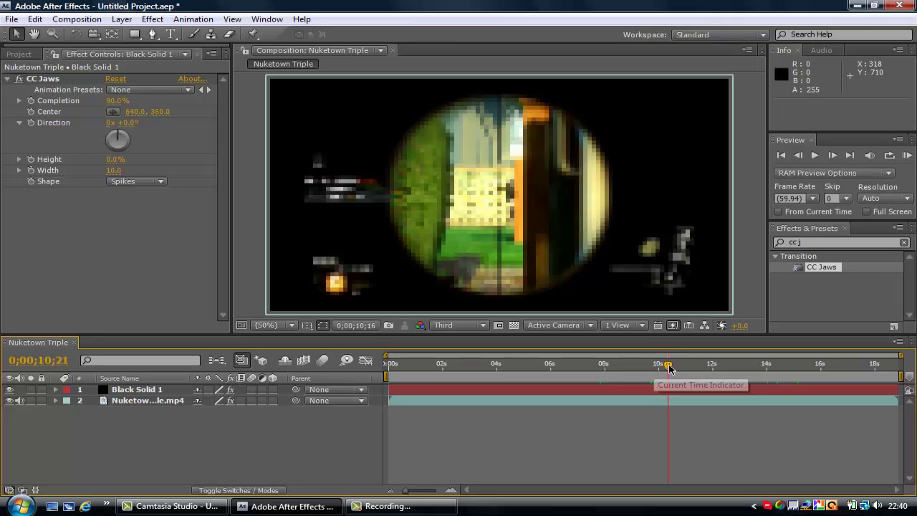
left_click_drag(670, 369, 677, 367)
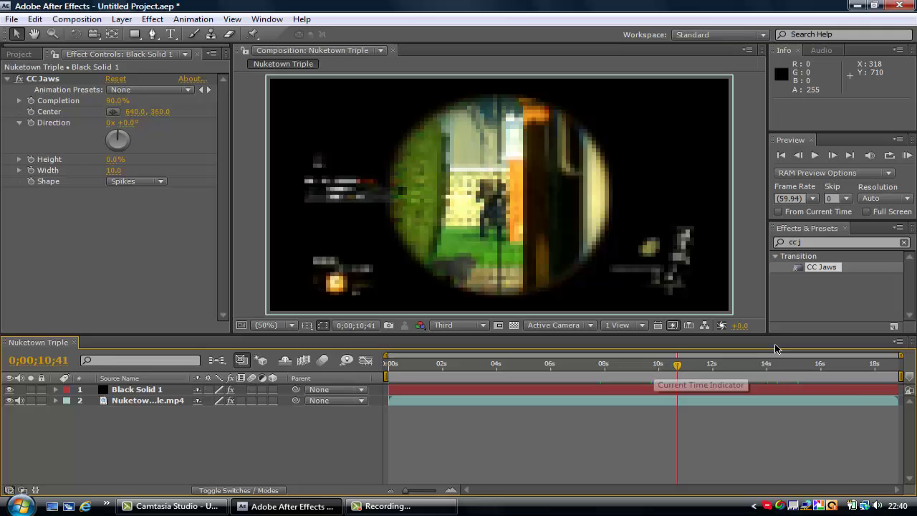
left_click(832, 156)
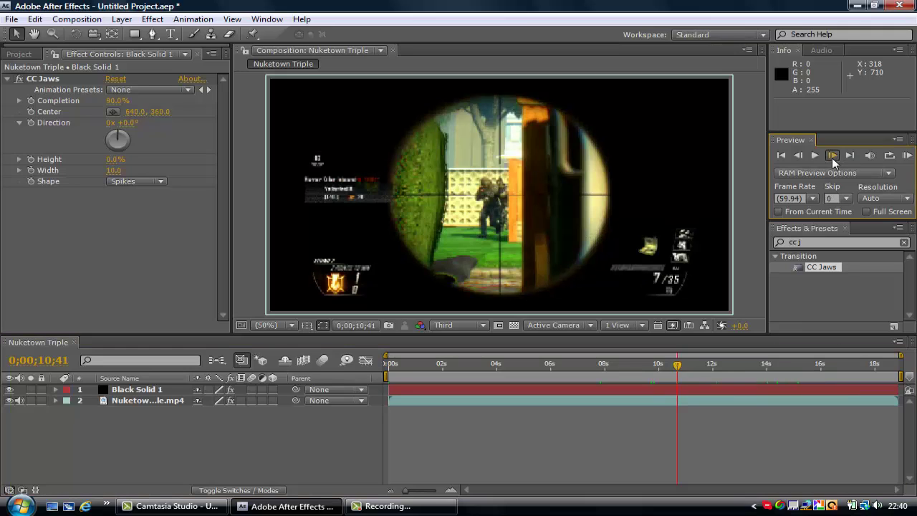
left_click(832, 156)
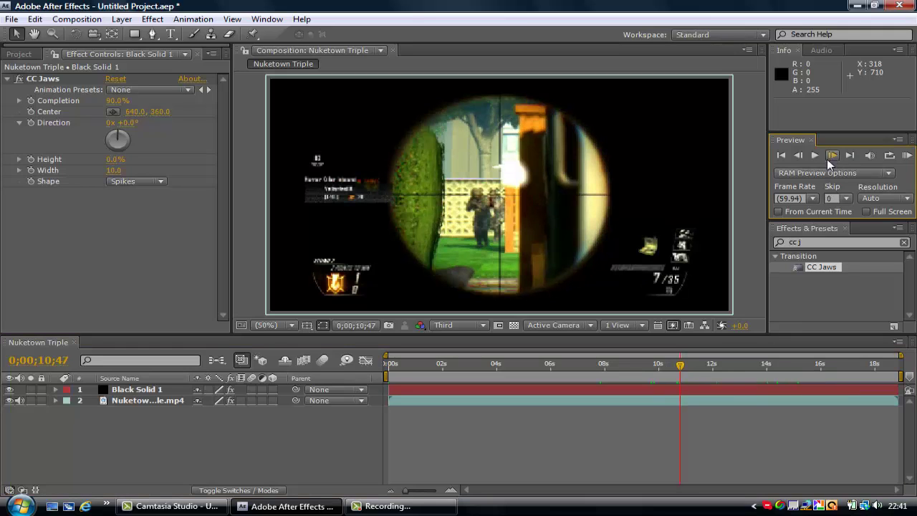
left_click(803, 158)
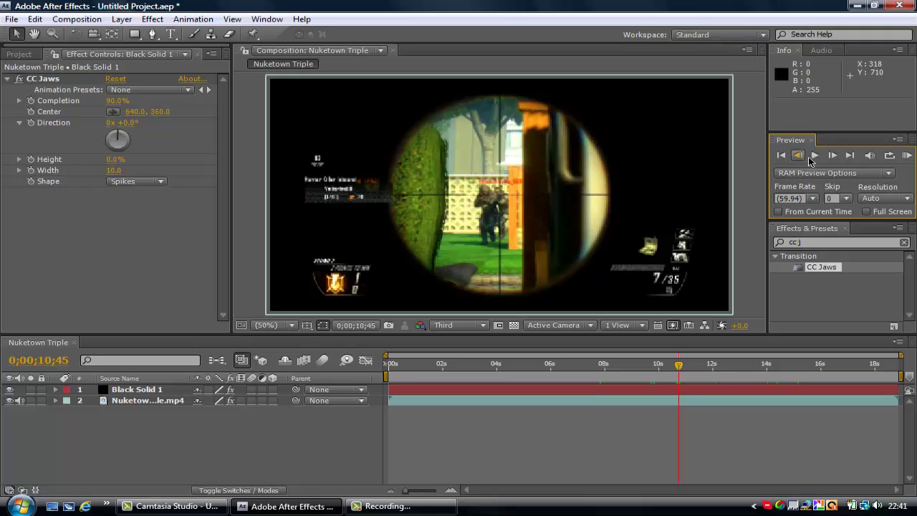
Step: At 10;47, select Black Solid 1 and reveal its CC Jaws properties in the timeline
left_click(829, 155)
left_click(829, 156)
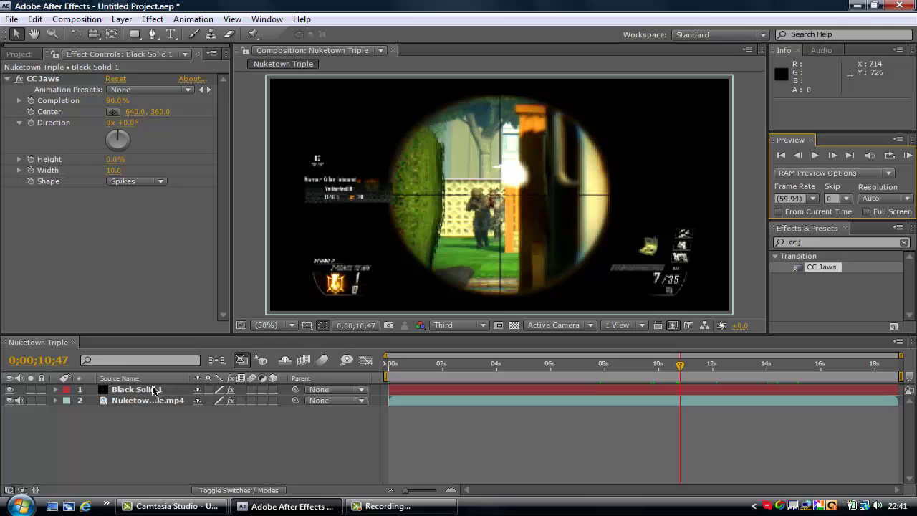
left_click(174, 393)
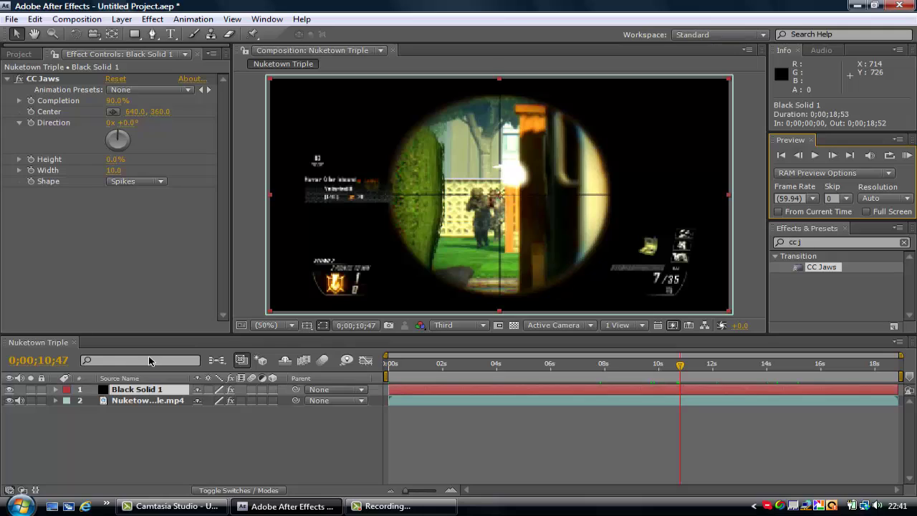
left_click(6, 80)
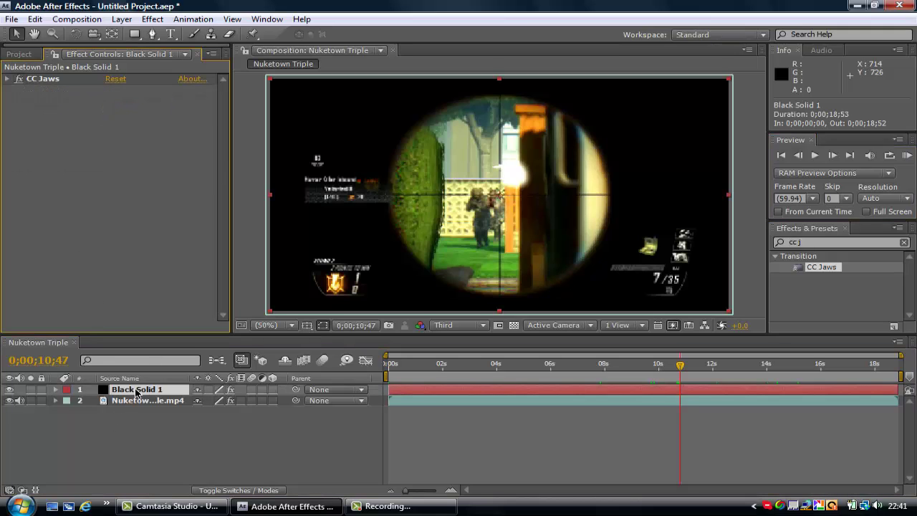
key("e")
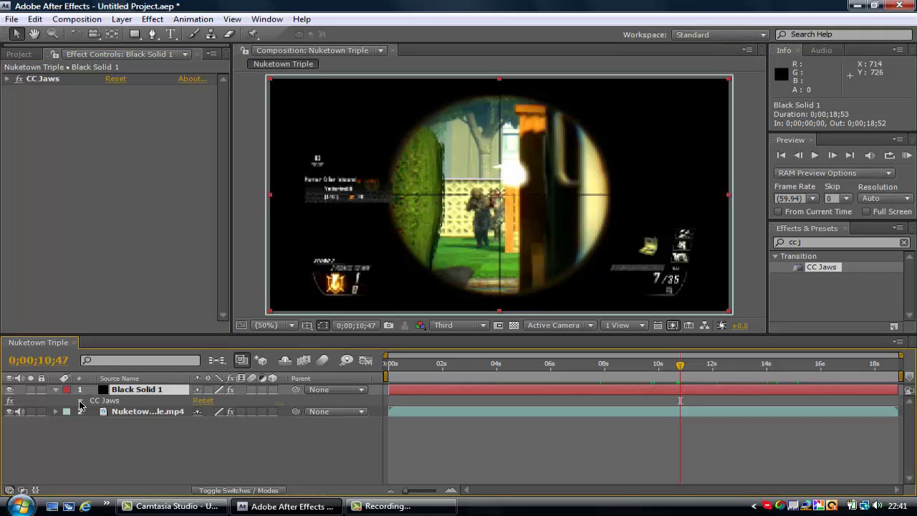
left_click(81, 402)
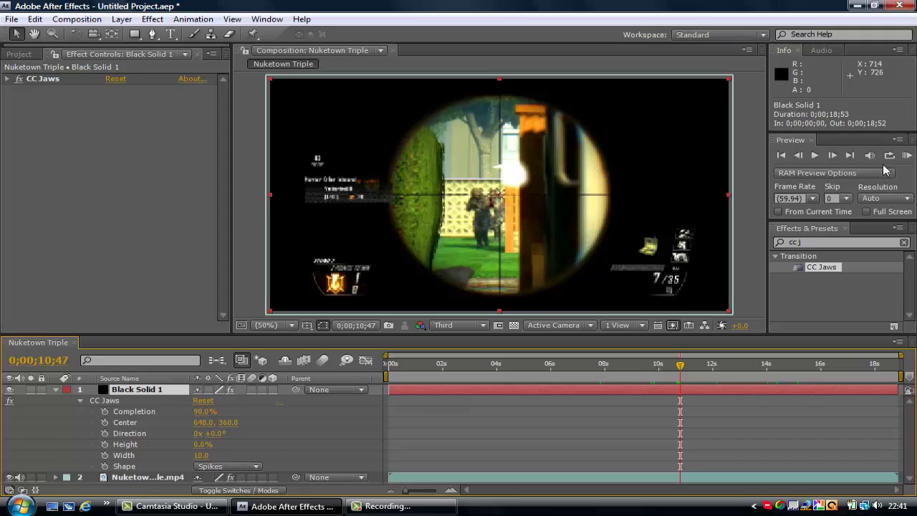
Step: Keyframe CC Jaws Completion at 65% near 10;47
left_click(800, 156)
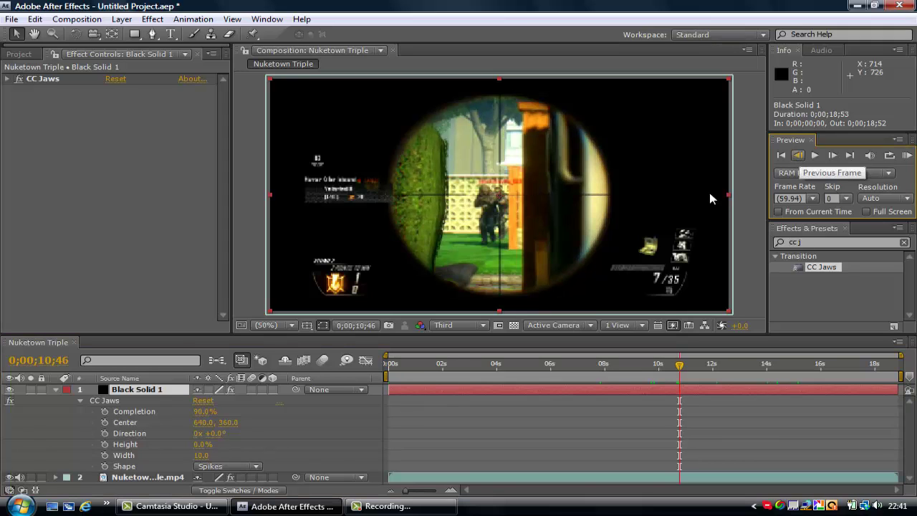
left_click(105, 412)
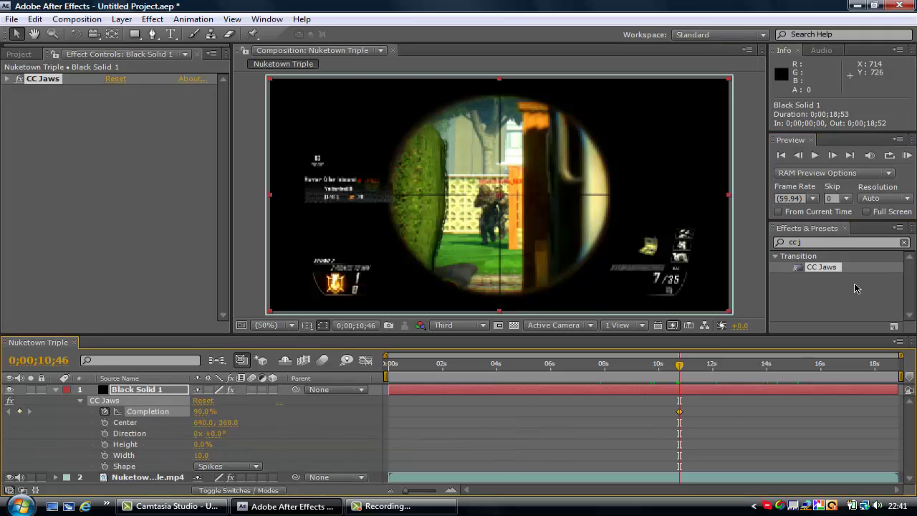
left_click(833, 156)
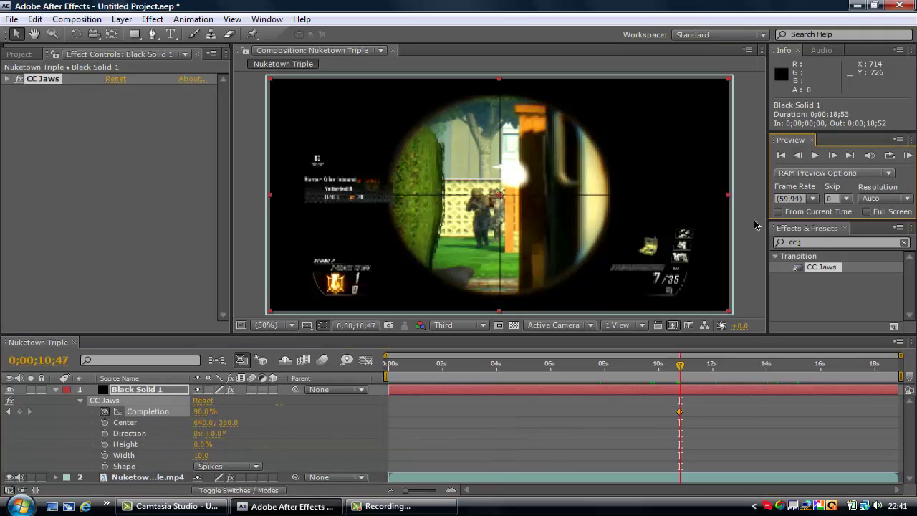
mouse_move(203, 418)
left_mouse_down()
mouse_move(215, 414)
mouse_move(202, 424)
left_mouse_up()
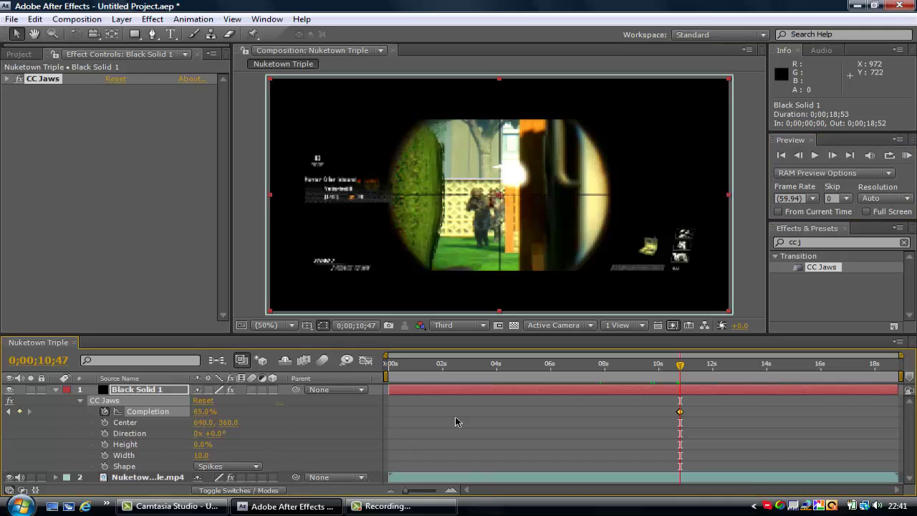
Step: Add a 90% Completion keyframe at 11;39 and scrub to preview the bars thinning
left_click(686, 366)
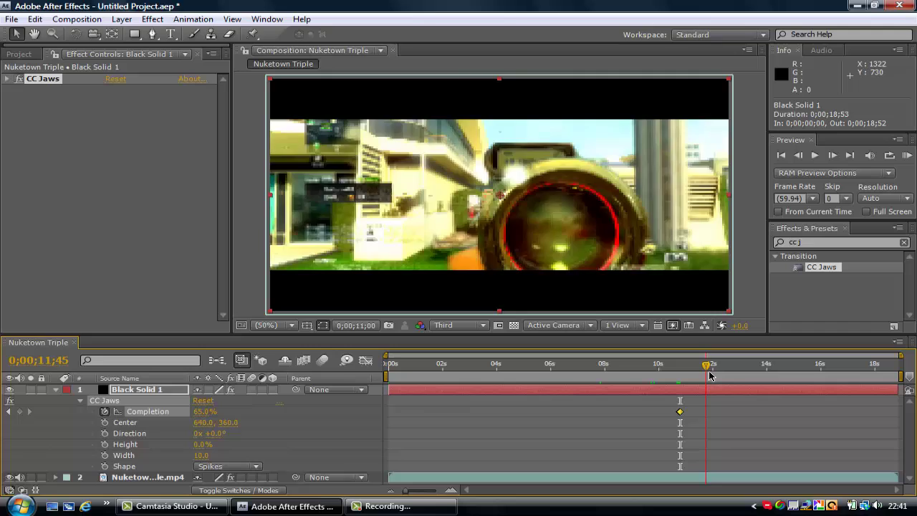
left_click_drag(707, 375, 703, 376)
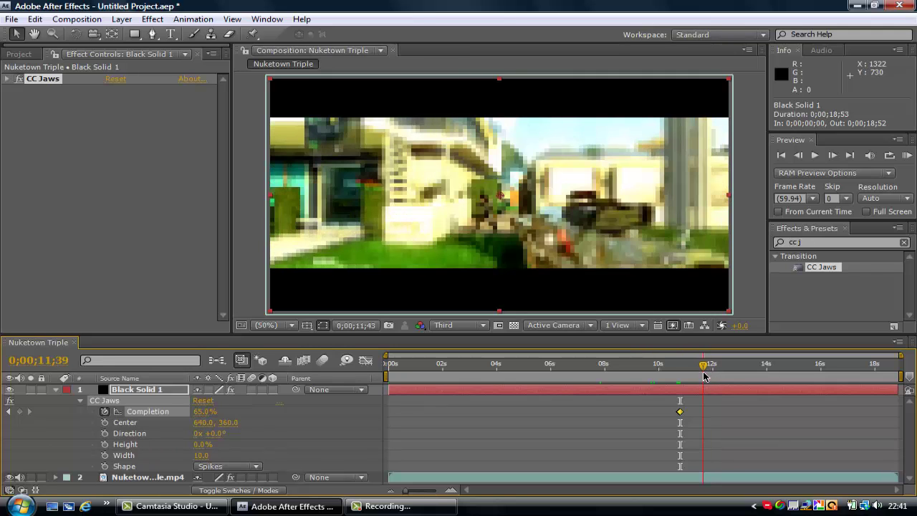
left_click(198, 414)
type("90")
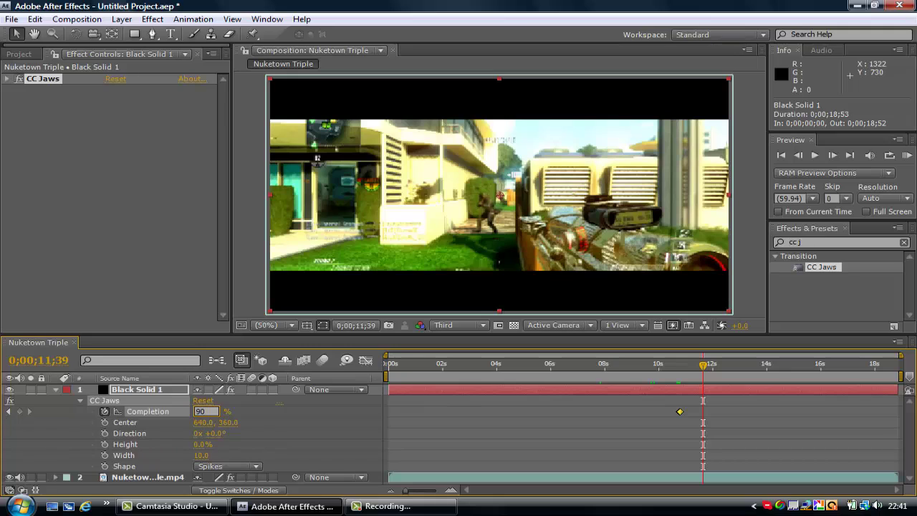
key("Return")
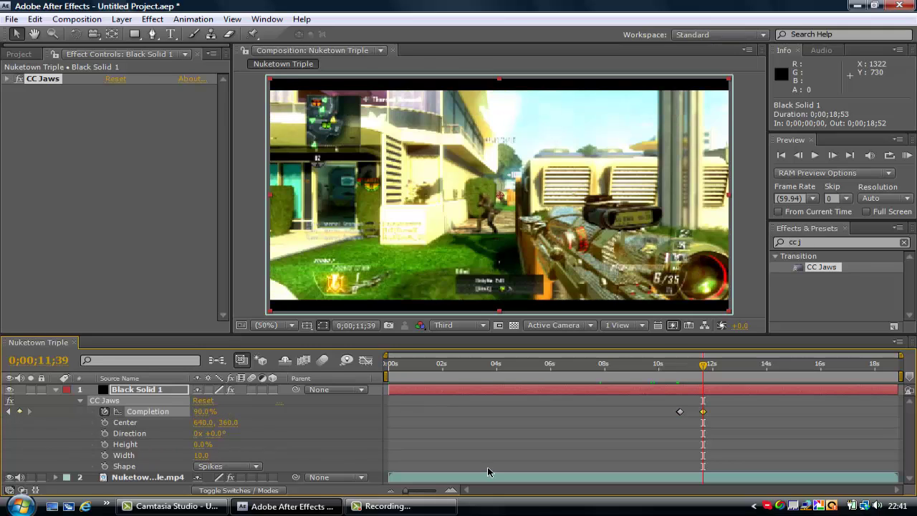
left_click(663, 365)
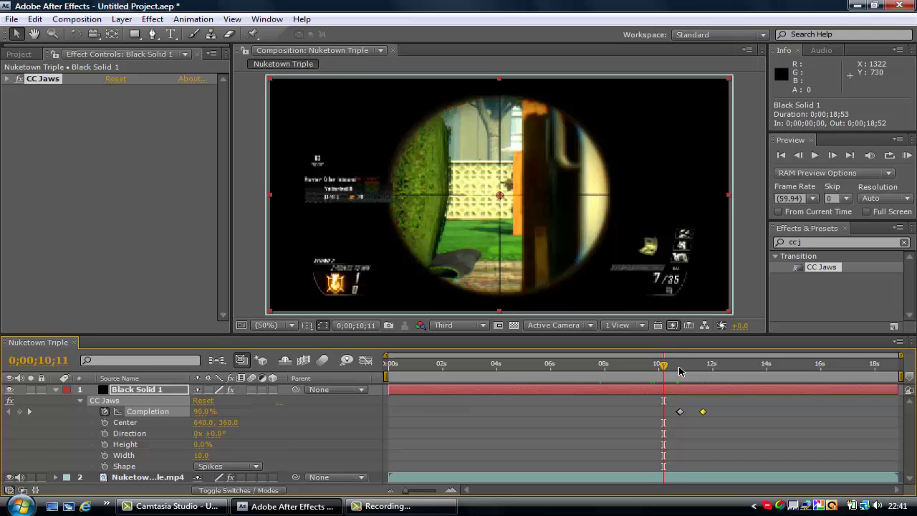
left_click(680, 367)
left_click_drag(683, 372, 701, 383)
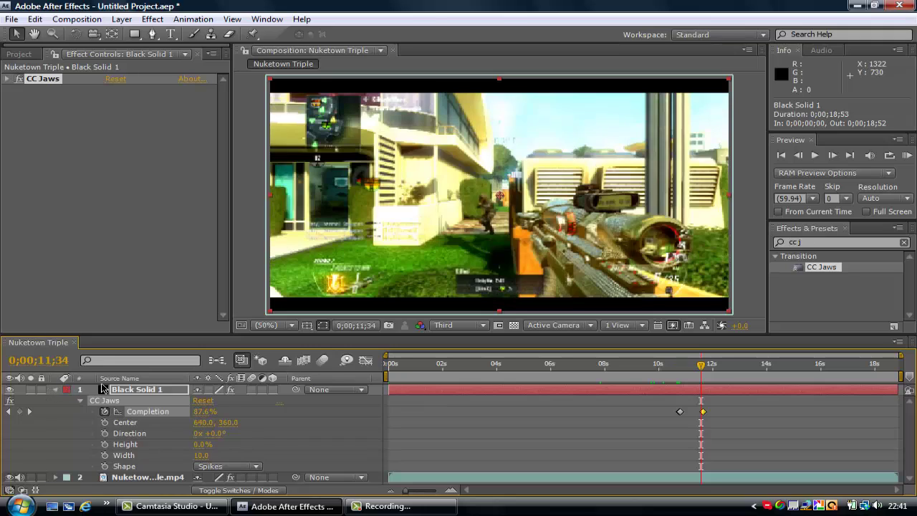
Step: Apply Gaussian Blur to the gameplay clip layer
key("u")
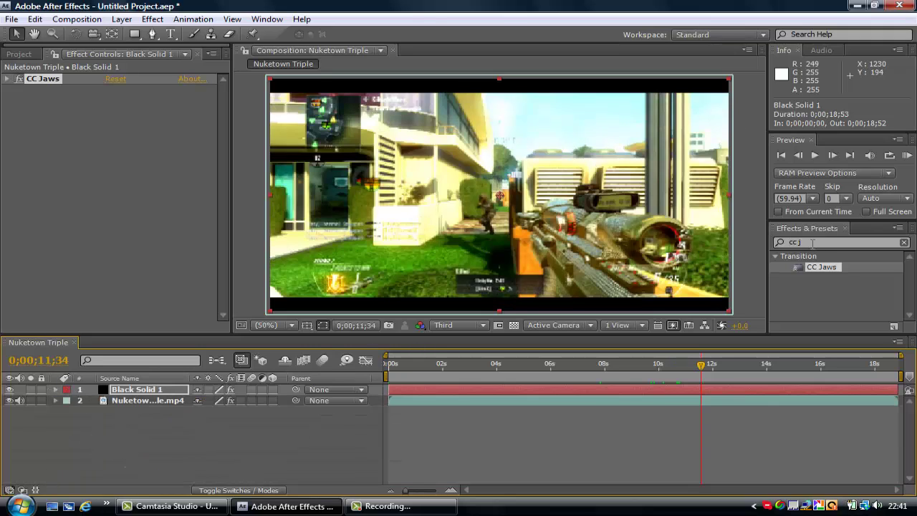
key("BackSpace")
key("BackSpace")
key("BackSpace")
key("BackSpace")
type("gaus")
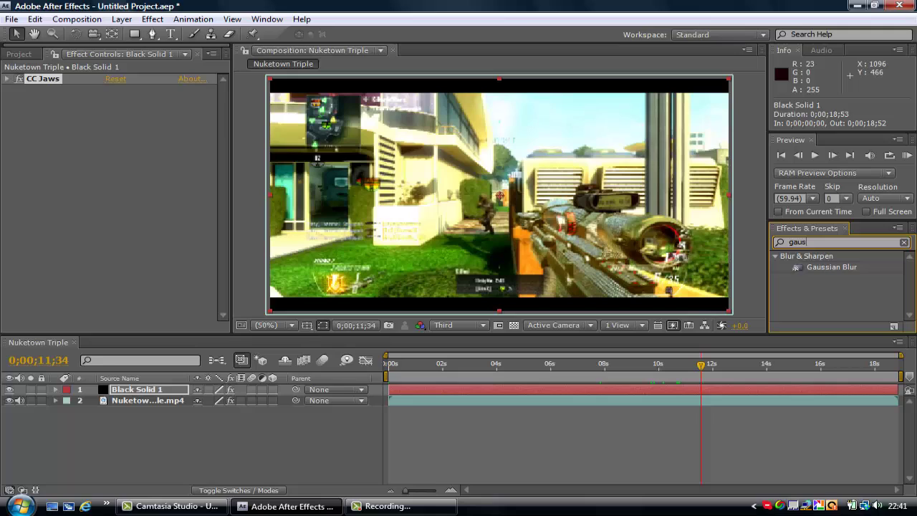
type("sia")
left_click(468, 392)
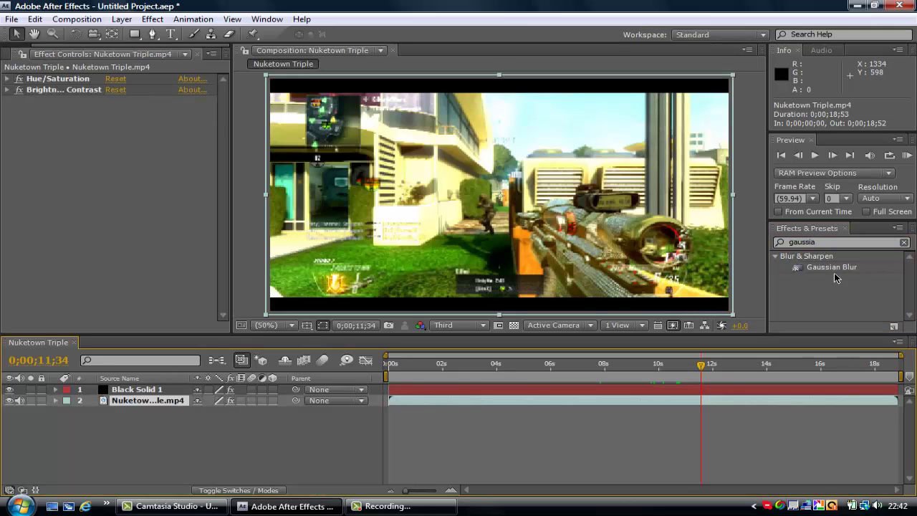
mouse_move(832, 266)
left_mouse_down()
mouse_move(710, 393)
mouse_move(716, 401)
left_mouse_up()
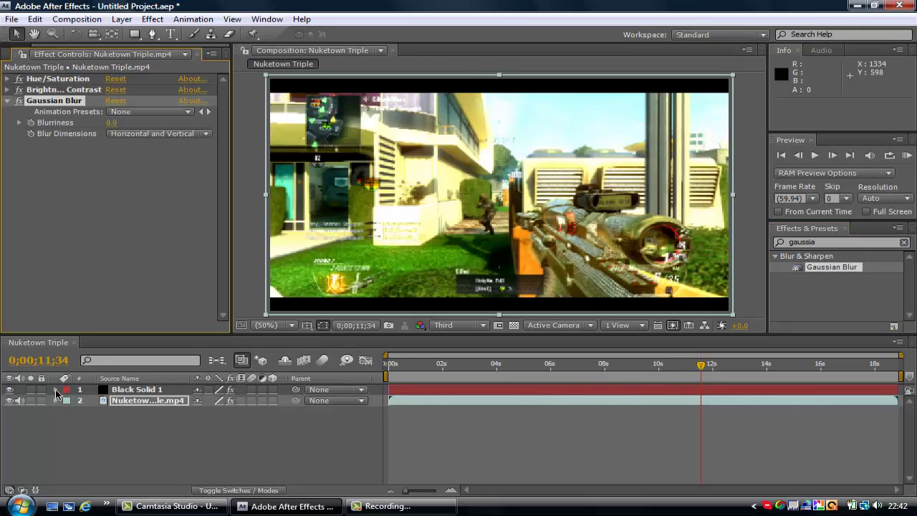
Step: Show Black Solid 1's Completion keyframes and land on the first one at 10;46
left_click(131, 391)
key("u")
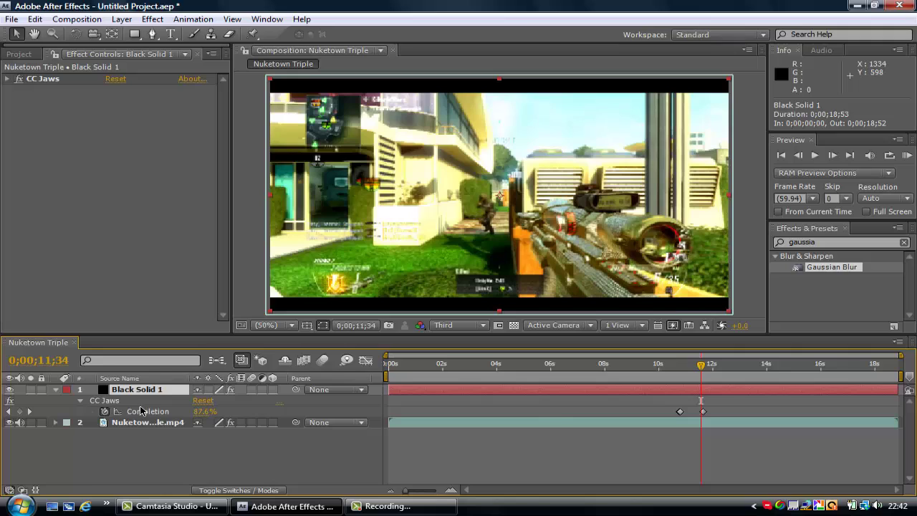
left_click(680, 364)
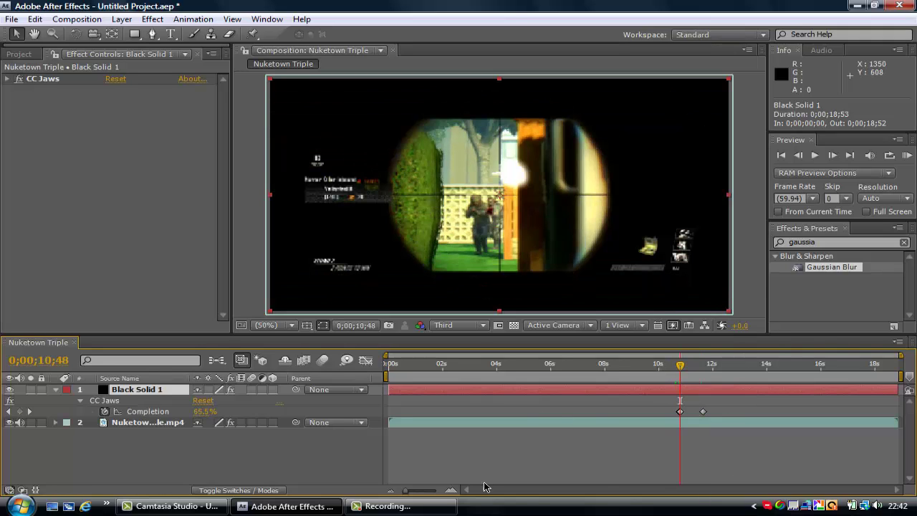
left_click(452, 491)
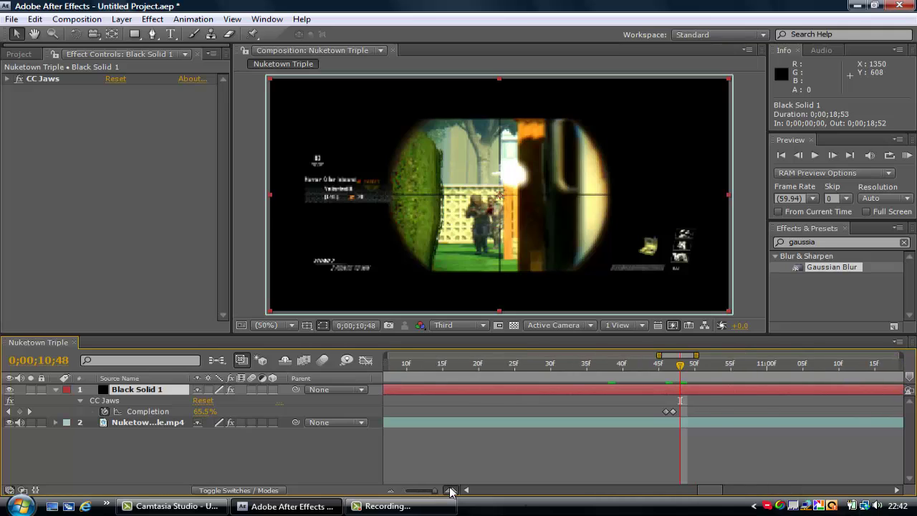
left_click(452, 490)
left_click(623, 363)
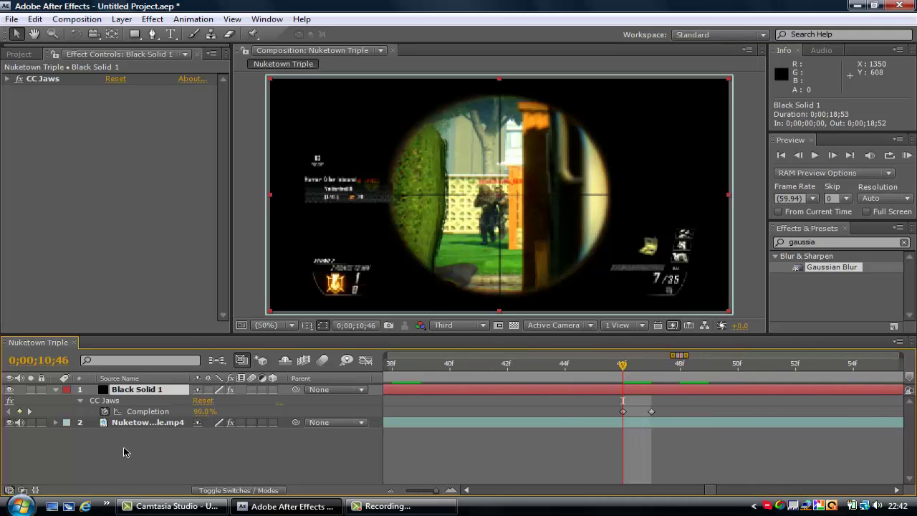
Step: Reveal the gameplay clip's Gaussian Blur properties in the timeline
left_click(111, 424)
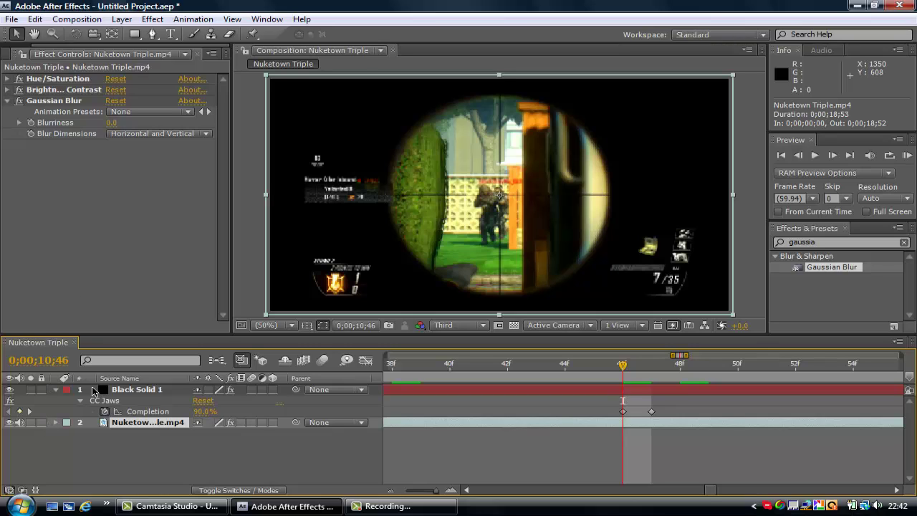
left_click(54, 422)
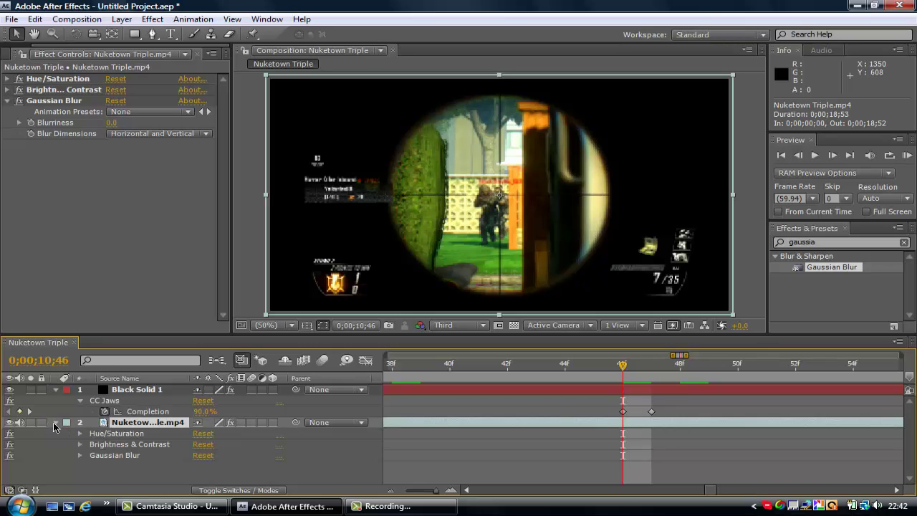
left_click(79, 456)
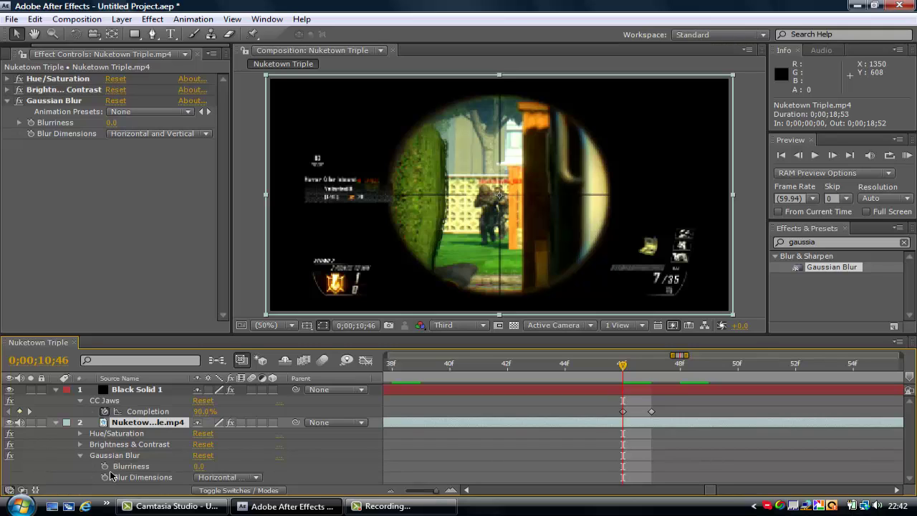
Step: Keyframe Blurriness at 0 on 10;46 and 9 on 10;47
left_click(105, 467)
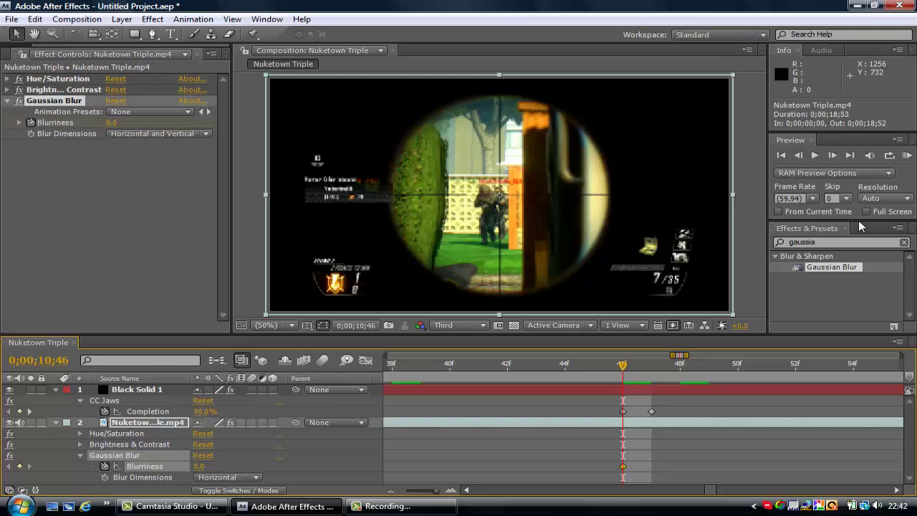
left_click(833, 157)
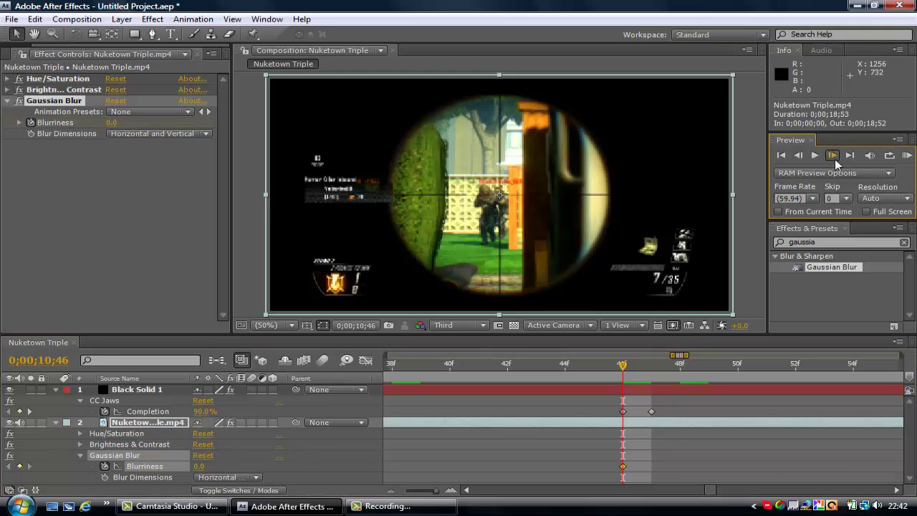
left_click_drag(200, 471, 272, 473)
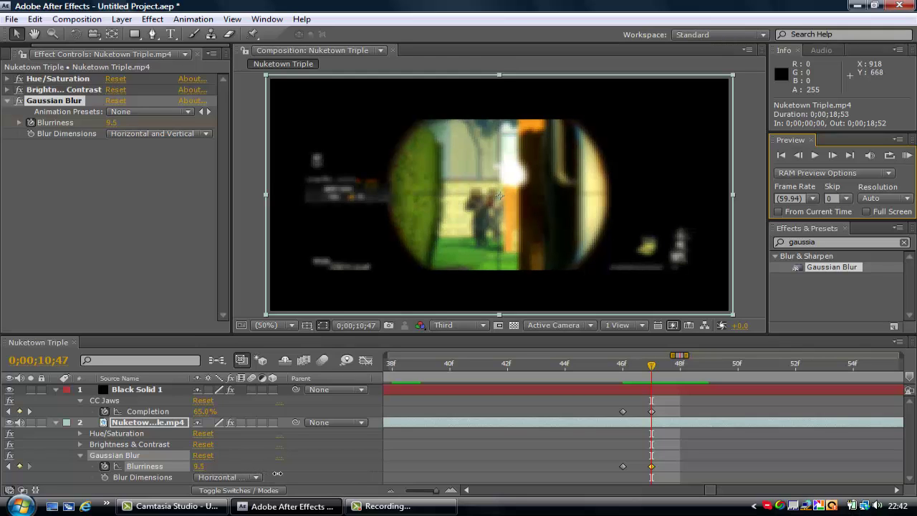
left_click(204, 466)
type("9")
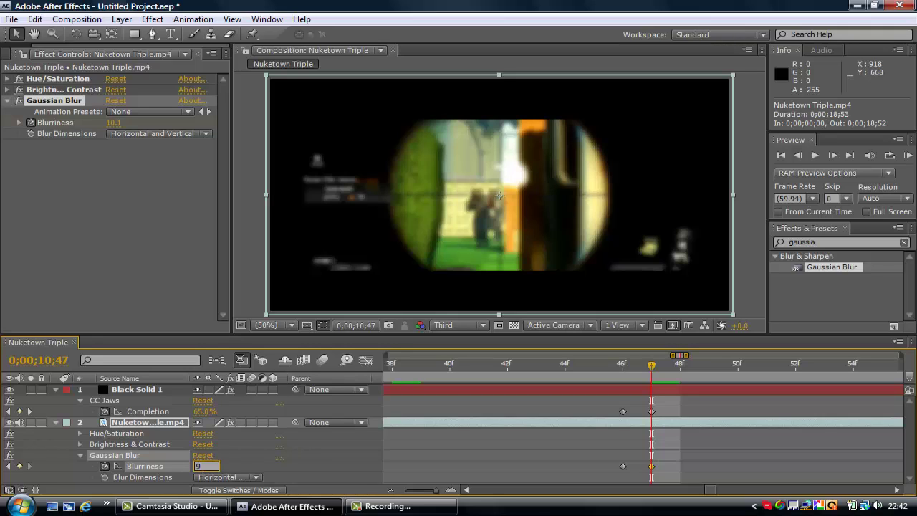
key("Return")
Step: Add a Blurriness keyframe of 0 at 11;39
left_click_drag(437, 492, 420, 492)
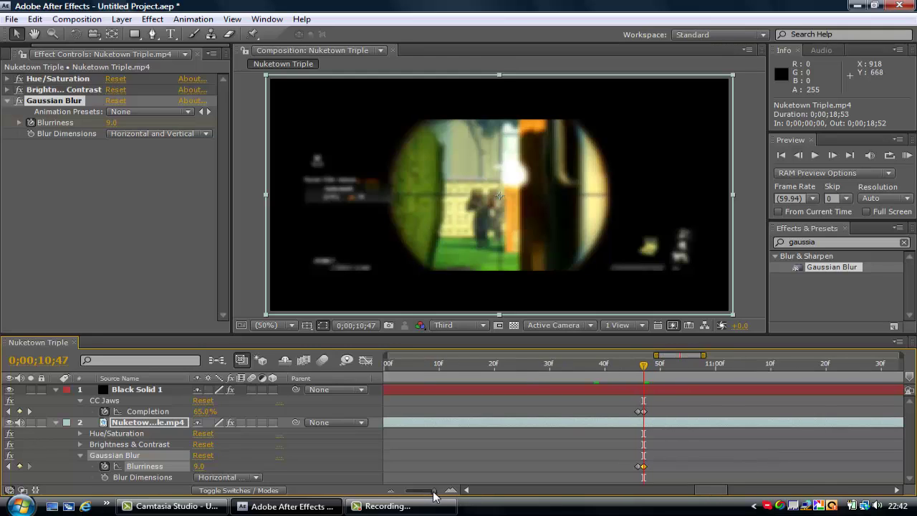
left_click(685, 364)
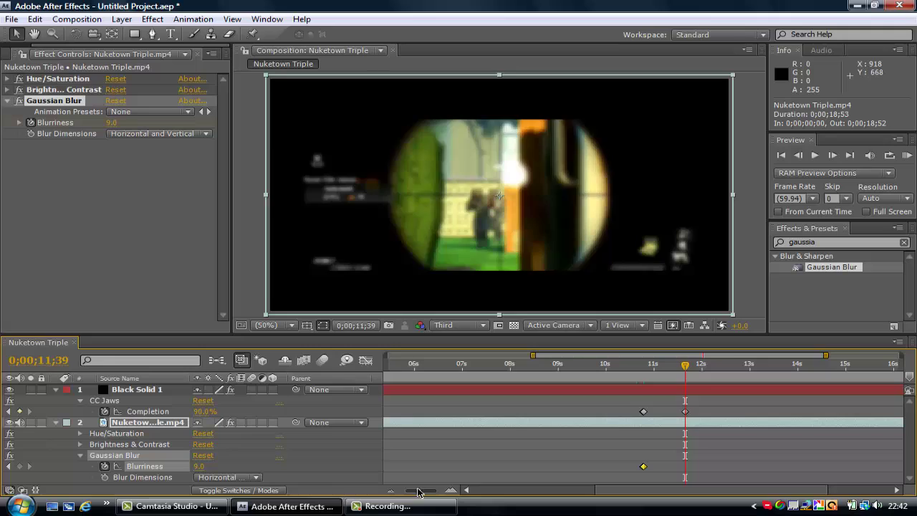
left_click_drag(420, 495, 439, 495)
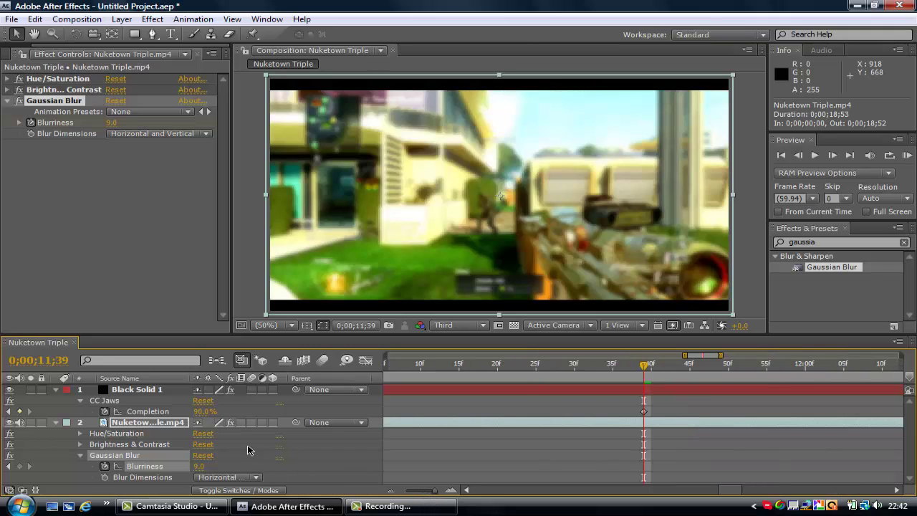
left_click(199, 466)
type("0")
key("Return")
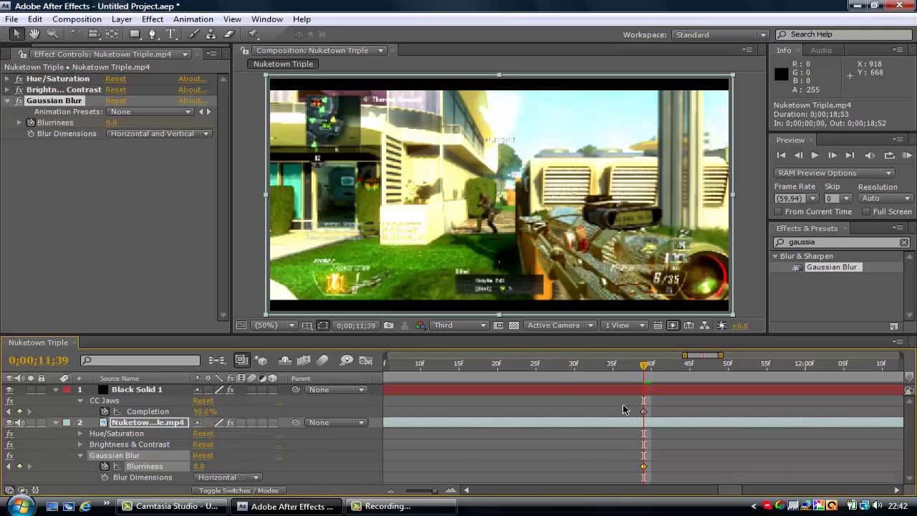
Step: Collapse both layers and trim the work area to about 10;19–12;46
left_click(56, 389)
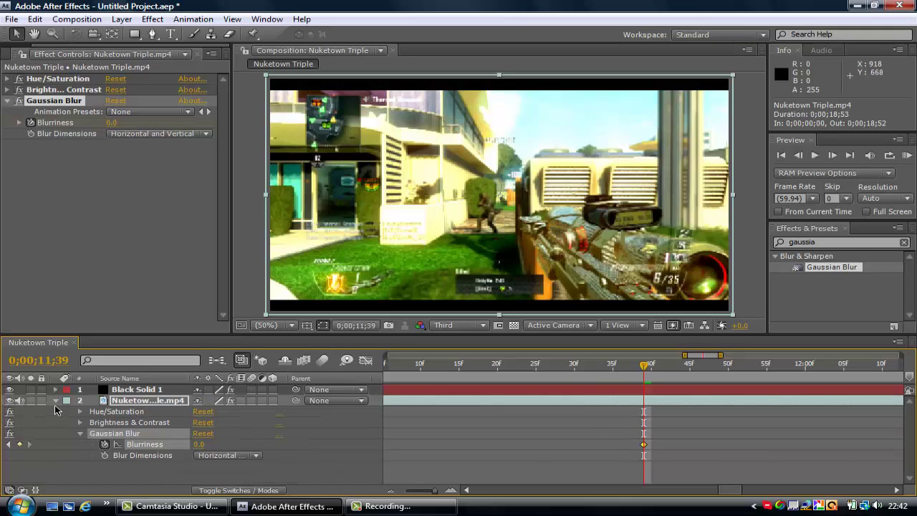
left_click(55, 402)
left_click(604, 433)
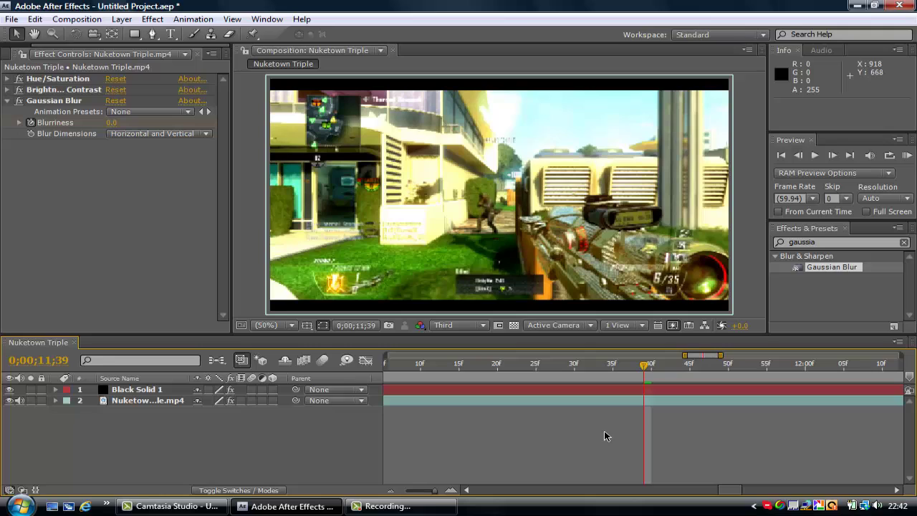
left_click_drag(434, 491, 385, 499)
left_click_drag(386, 376, 619, 404)
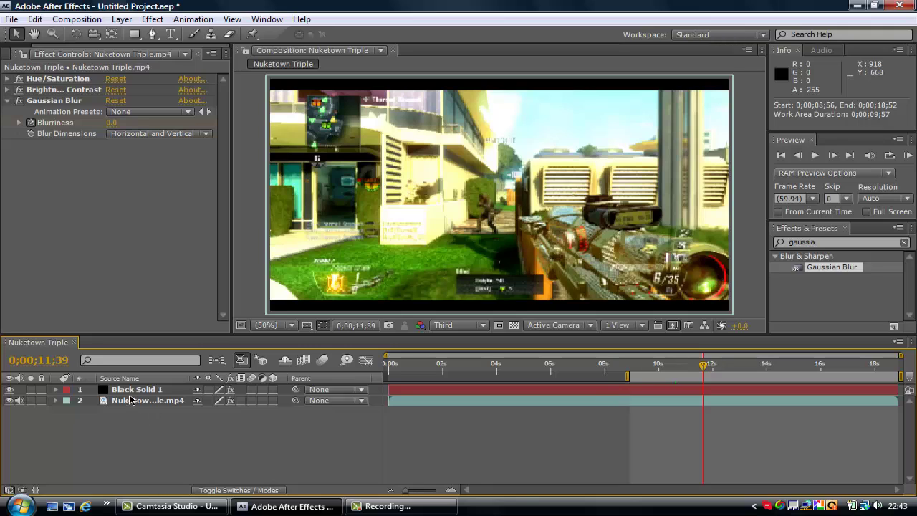
left_click(133, 390)
key("u")
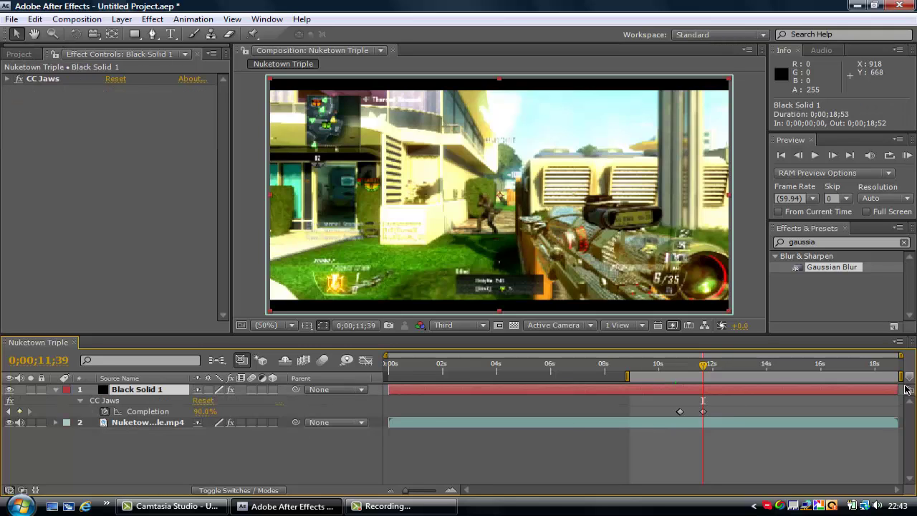
left_click_drag(902, 376, 735, 377)
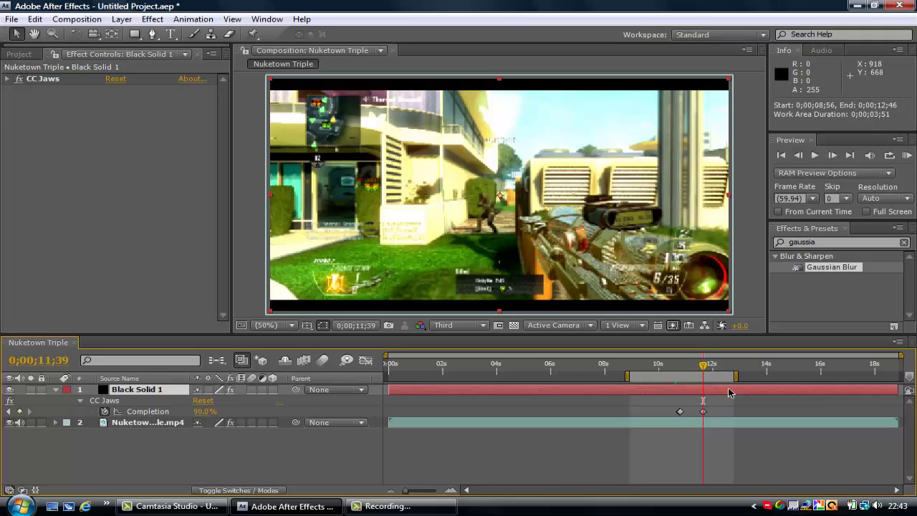
mouse_move(660, 387)
left_mouse_down()
mouse_move(674, 387)
mouse_move(650, 385)
left_mouse_up()
Step: Start a RAM preview of the trimmed work area showing the bar and blur animation
left_click(907, 155)
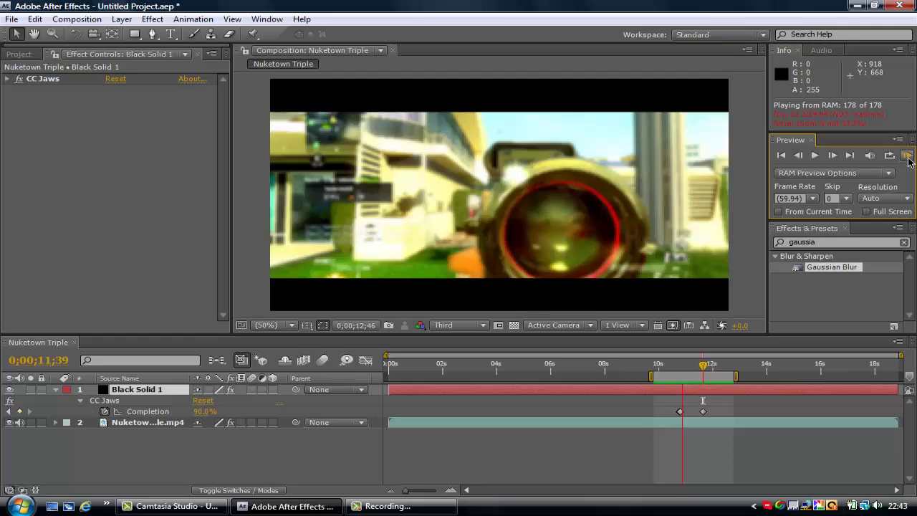
Step: Stop the preview, move the current time to 0;00;14;30, and collapse Black Solid 1
left_click(908, 161)
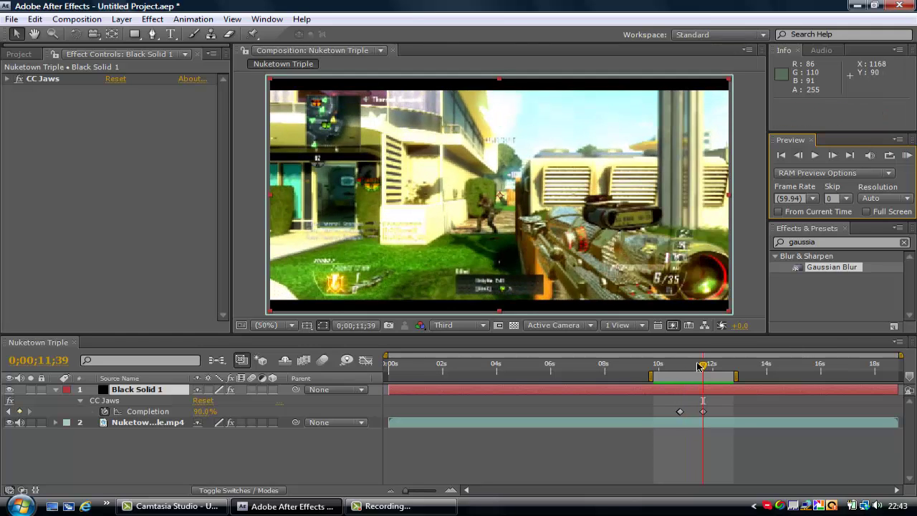
mouse_move(708, 368)
left_mouse_down()
mouse_move(684, 374)
mouse_move(782, 377)
left_mouse_up()
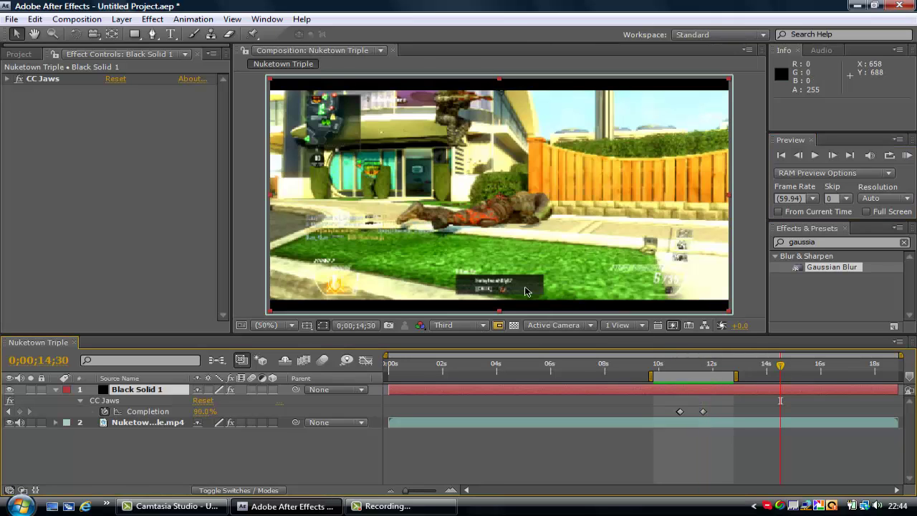
left_click(55, 390)
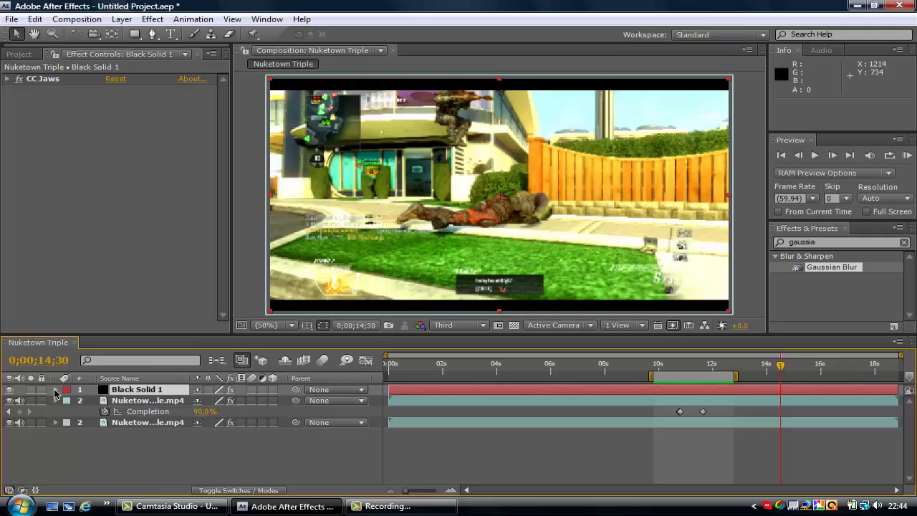